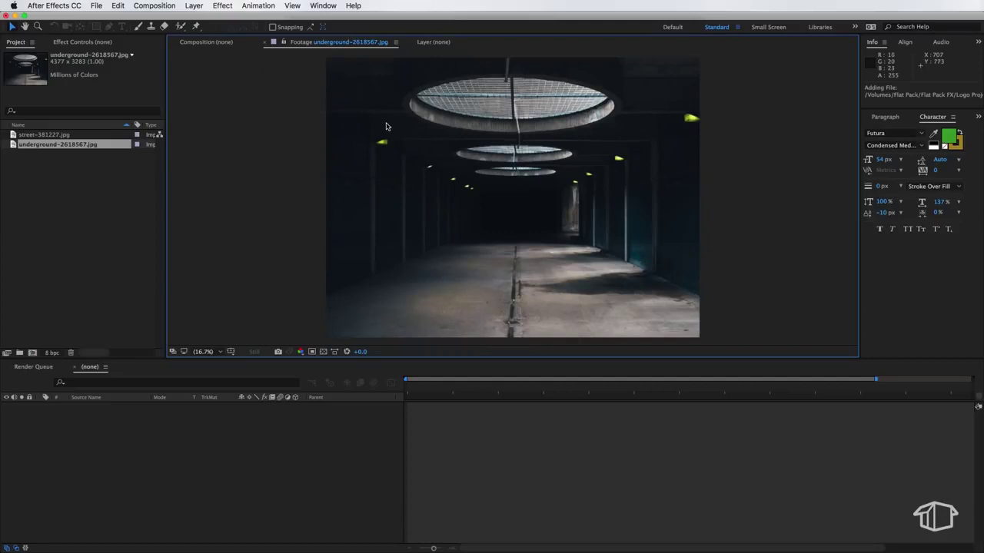
Step: Preview the street-381227.jpg and underground-2618567.jpg footage one after the other
double_click(28, 135)
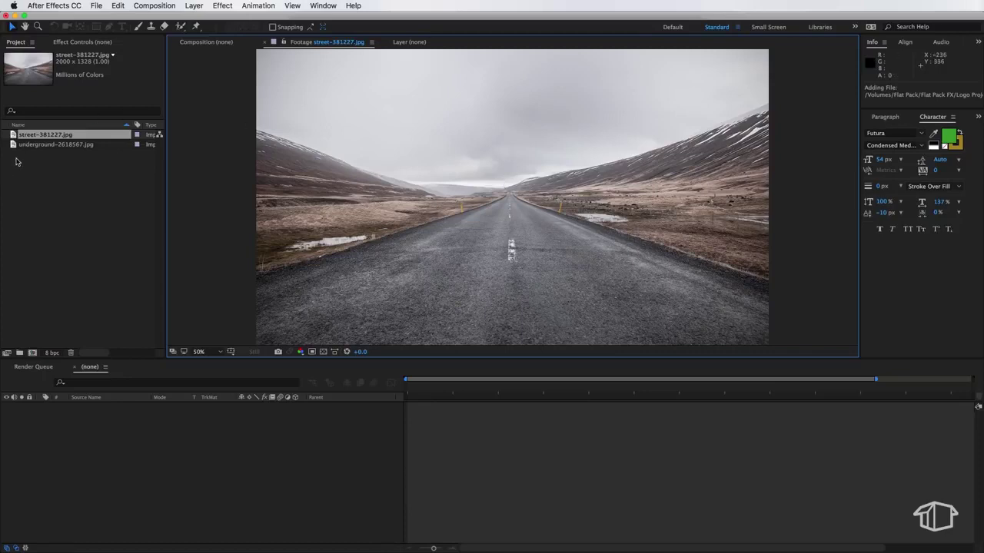
double_click(46, 146)
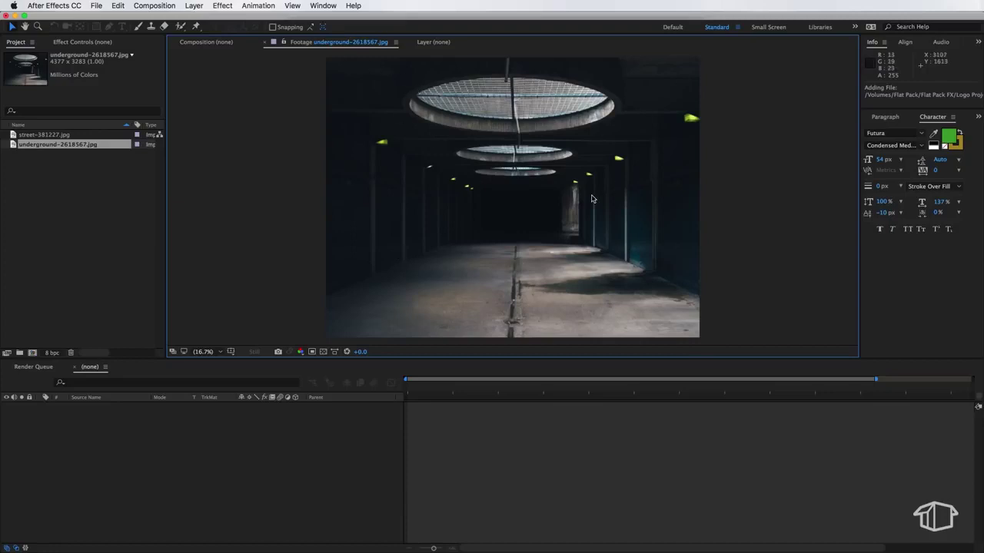
Step: Create a composition named Effect with the HDTV 1080 25 preset and a 30-second duration
click(44, 169)
right_click(45, 170)
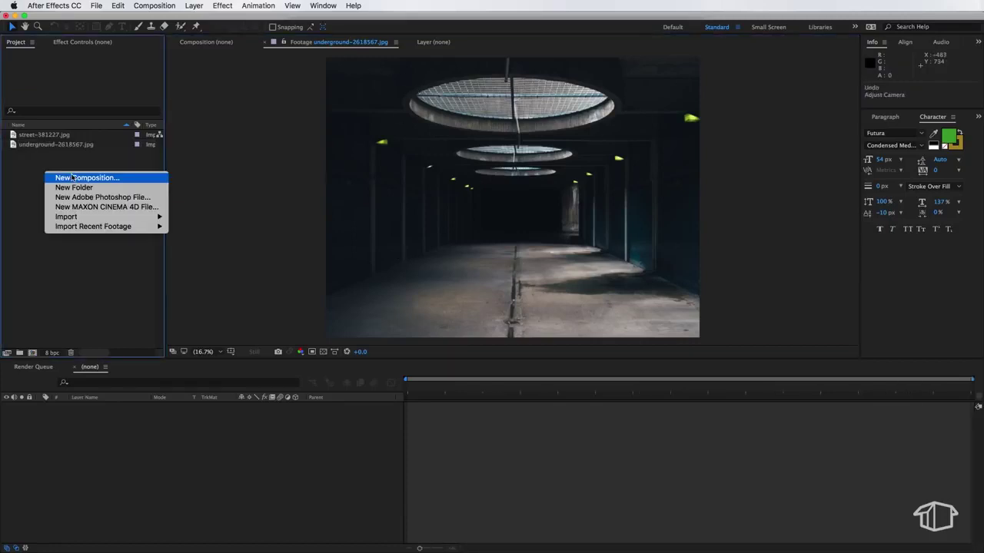
click(94, 175)
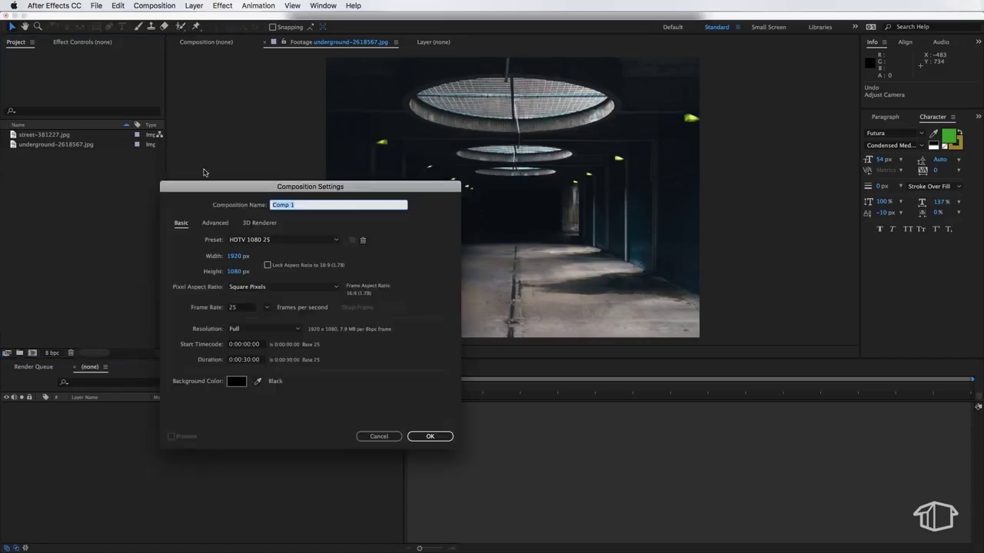
text(Effect)
click(282, 240)
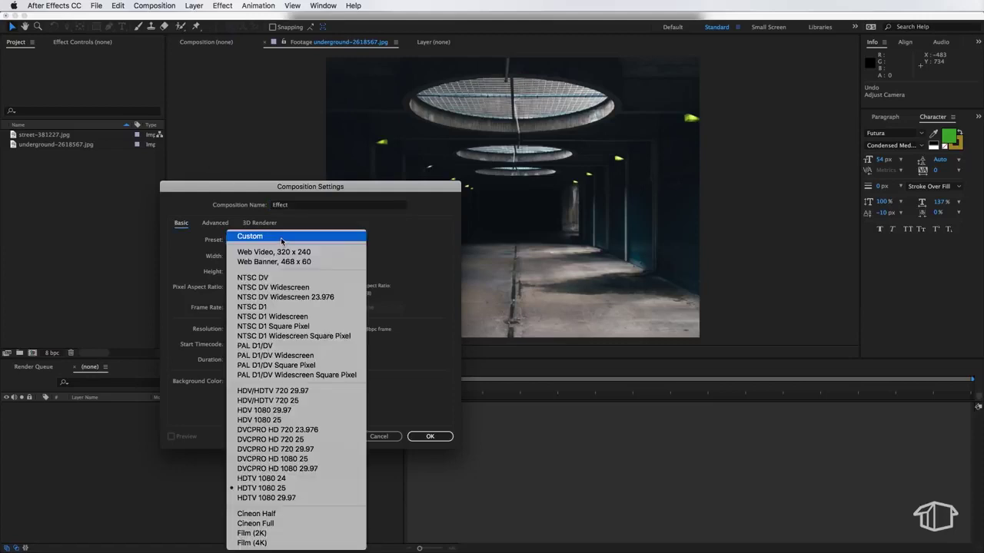
click(298, 490)
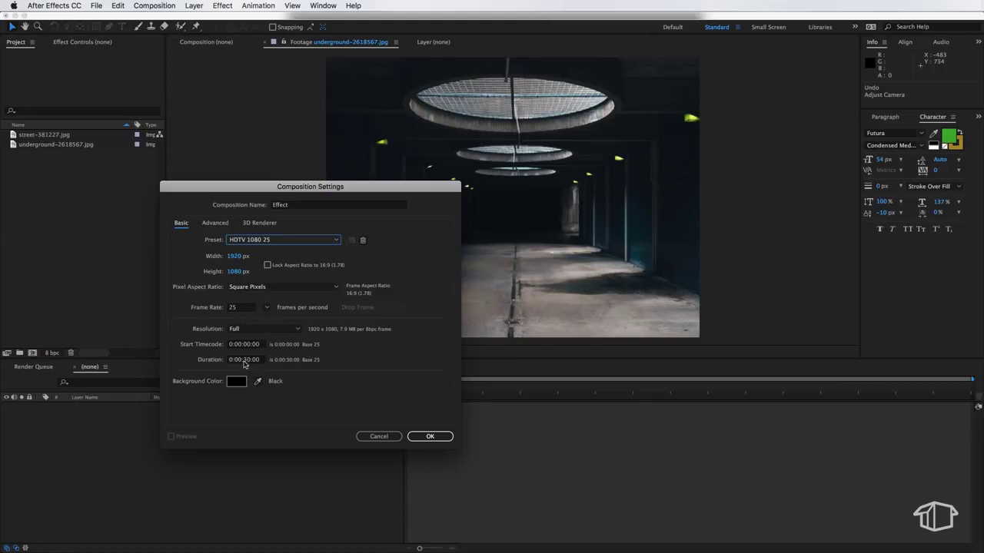
click(428, 436)
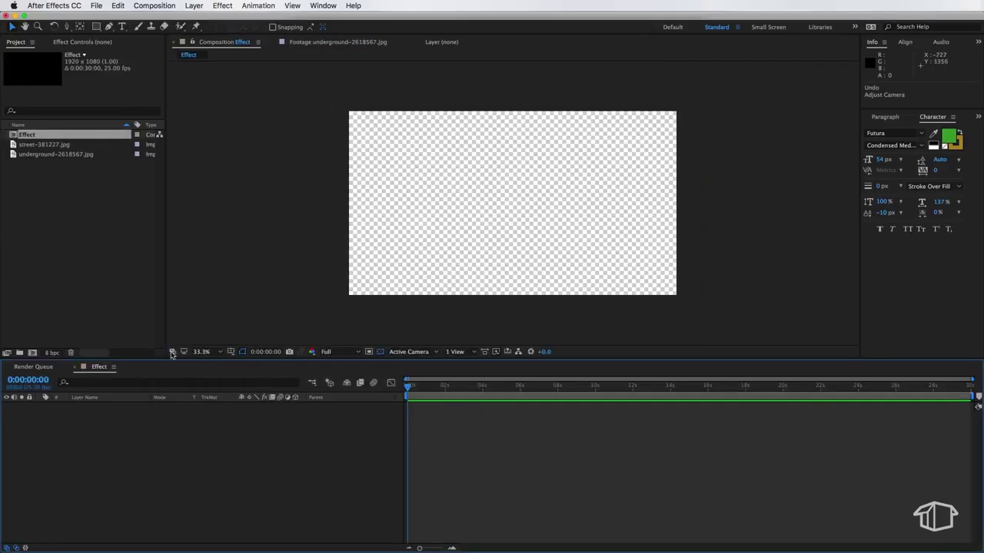
Step: Place underground-2618567.jpg in the Effect composition and scale it down to just cover the frame's width
click(7, 153)
drag(37, 154, 100, 413)
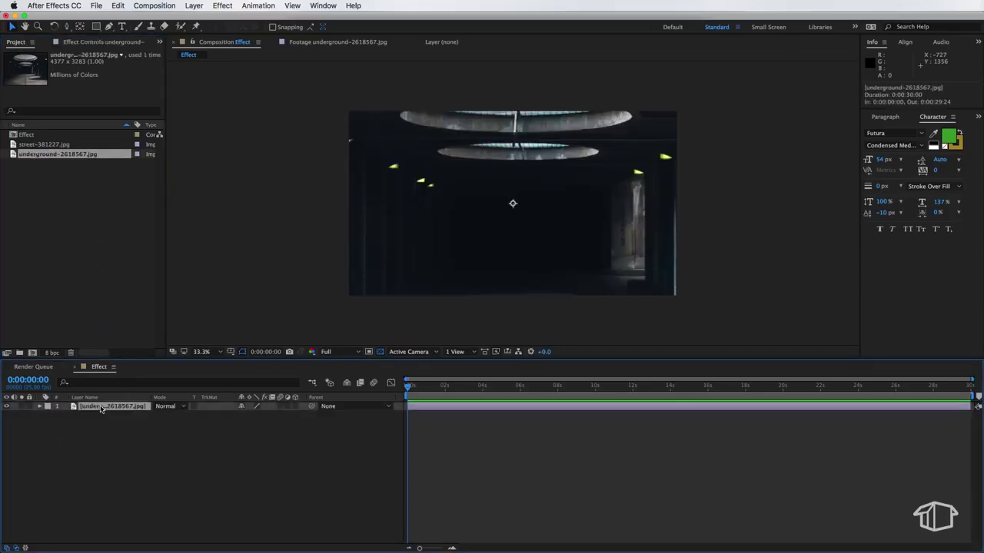
key(comma)
drag(325, 204, 430, 197)
key(period)
click(183, 421)
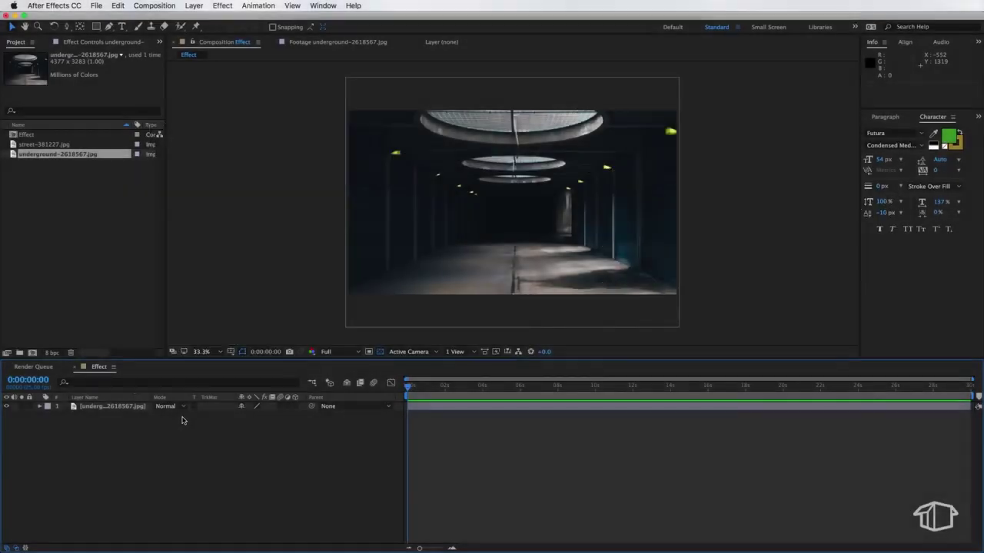
Step: Add a new camera layer above the underground image
right_click(100, 426)
mouse_move(126, 433)
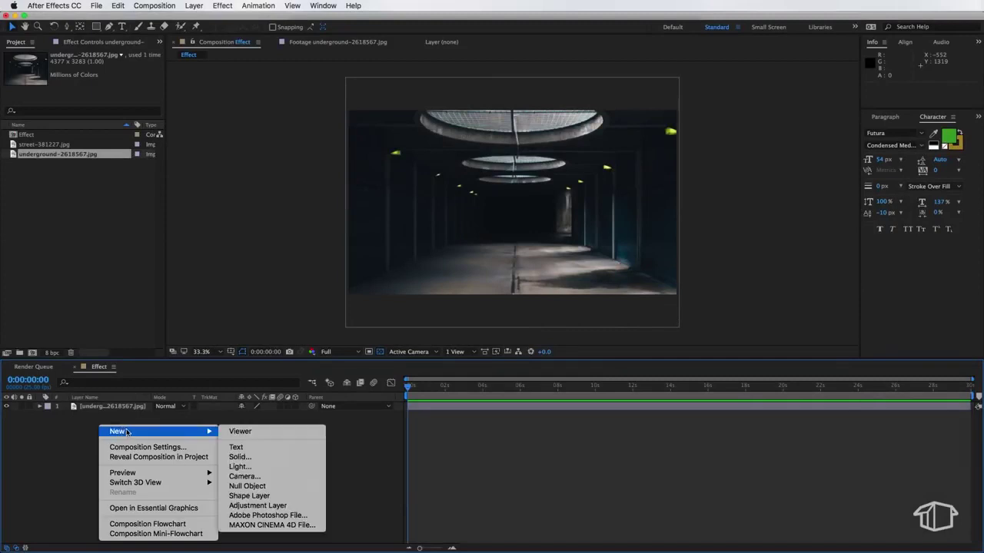
click(244, 476)
click(396, 258)
click(389, 306)
click(493, 447)
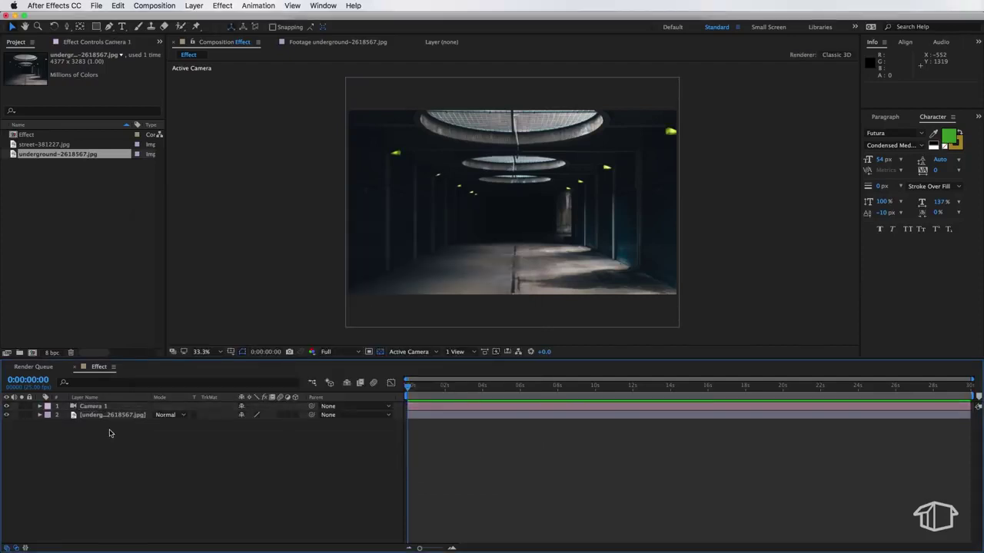
Step: Create a white solid layer of 1920 x 1080 px at the top of the composition
right_click(109, 433)
click(81, 437)
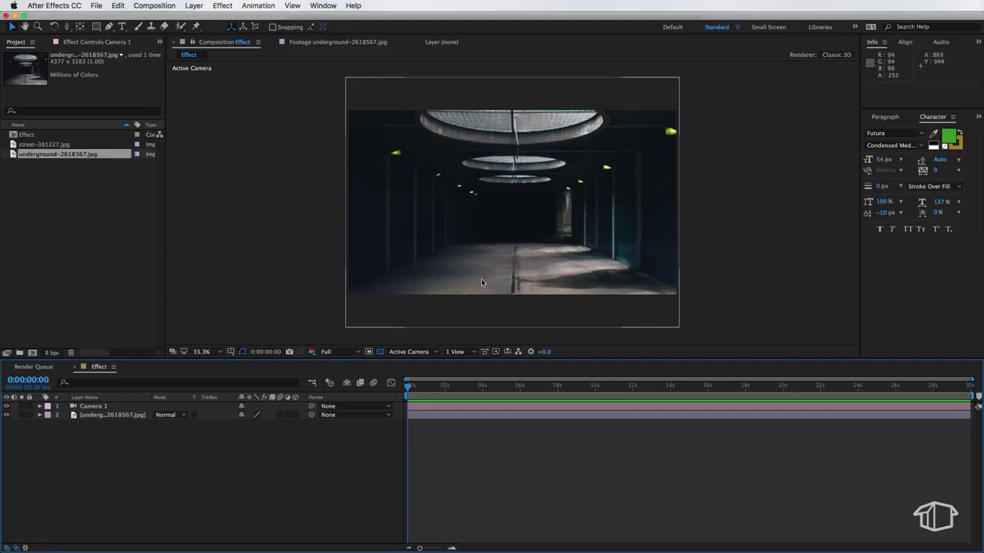
right_click(96, 436)
mouse_move(132, 438)
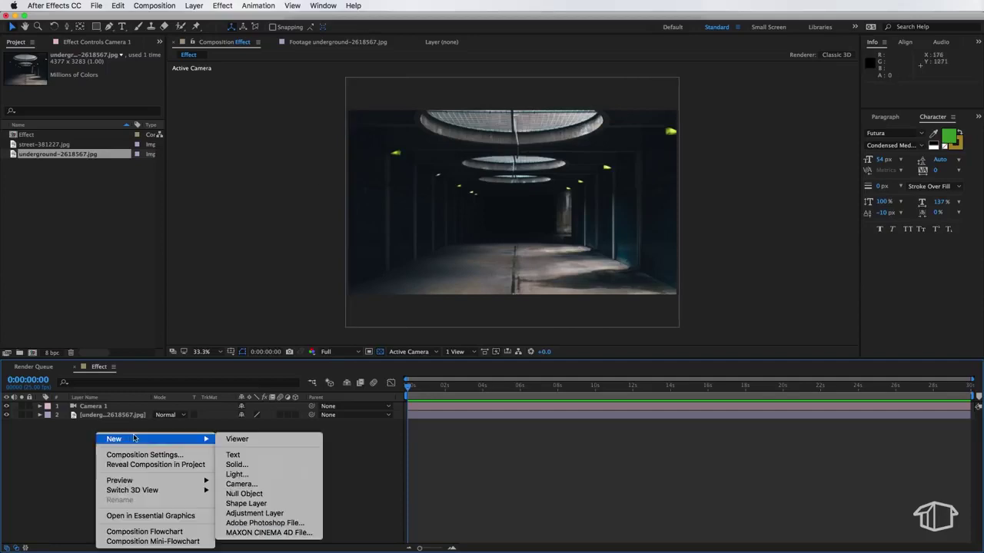
click(246, 464)
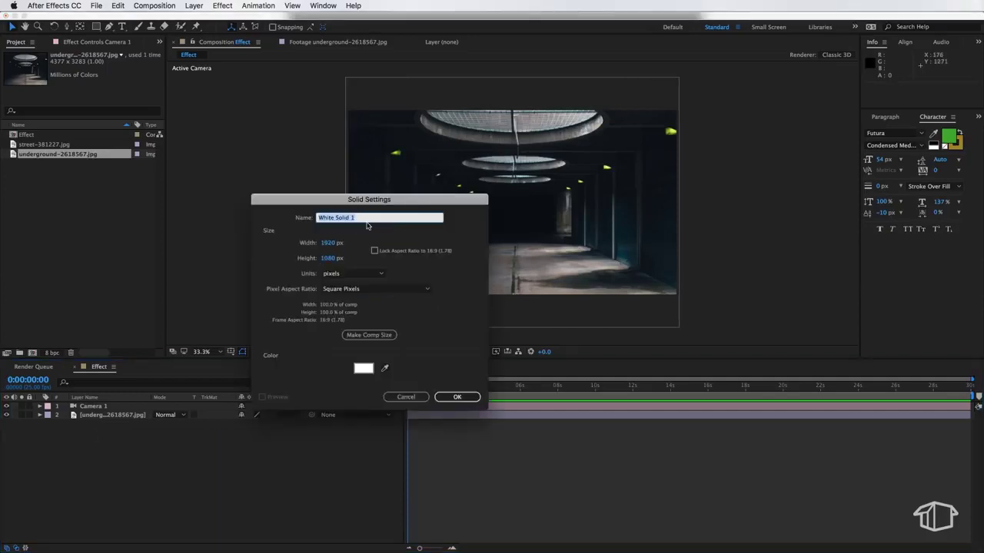
click(364, 369)
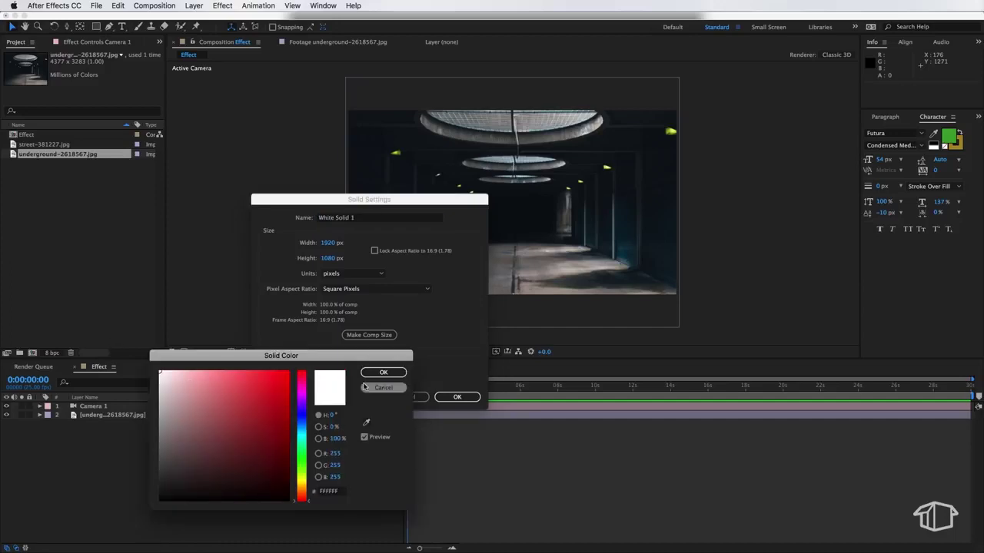
key(Return)
click(455, 397)
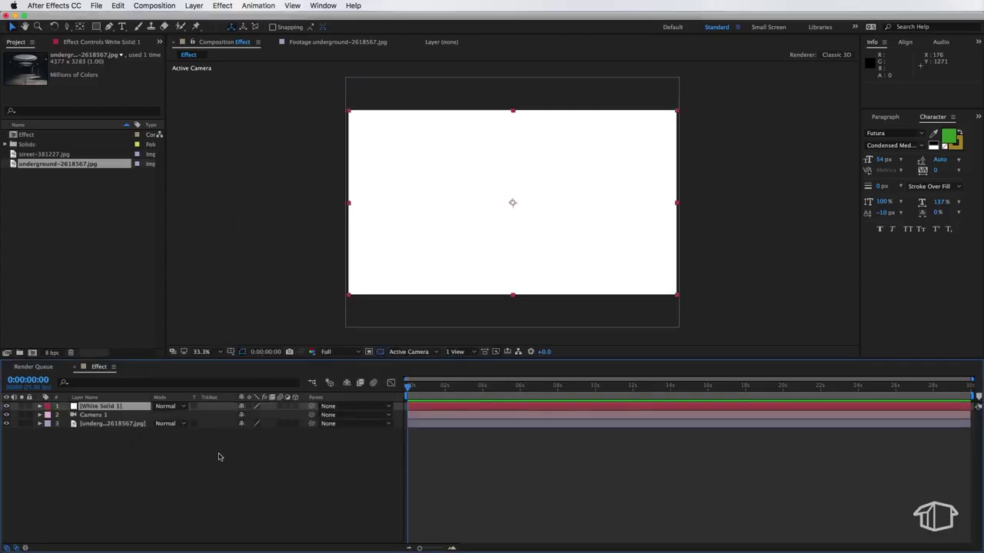
Step: Apply the Grid effect from the Generate category to the white solid
click(219, 5)
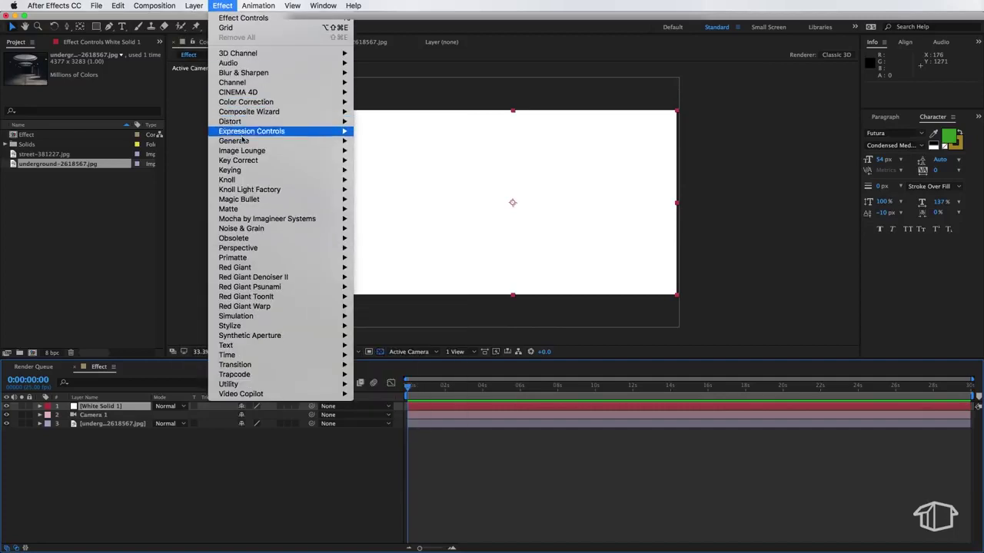
mouse_move(246, 141)
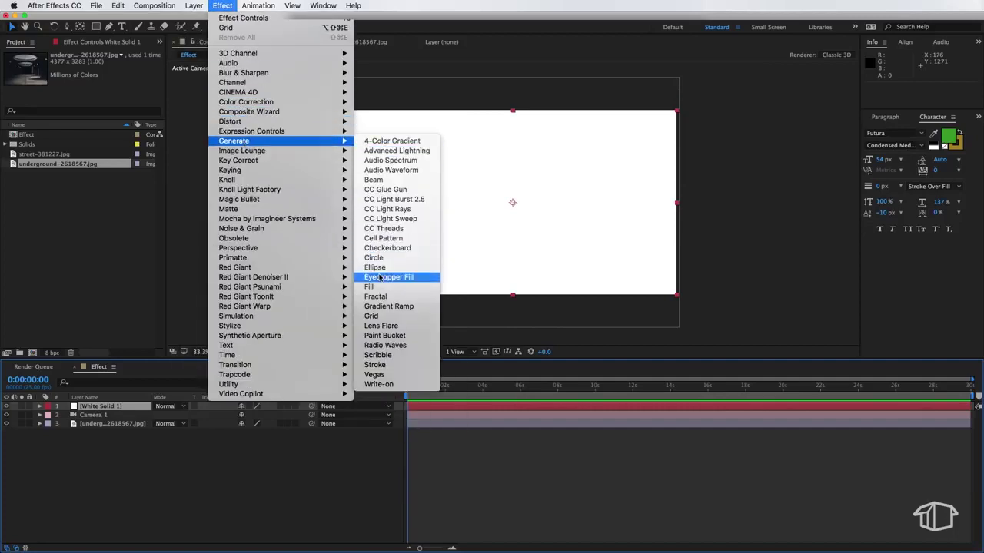
click(375, 316)
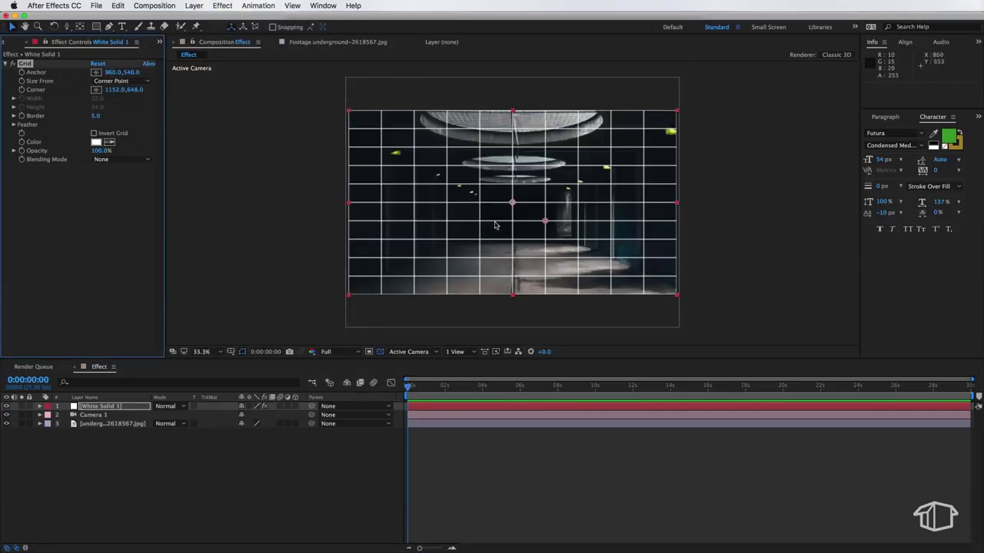
Step: Make the grid solid a 3D layer and rotate it around its X axis to an orientation of about 276° so it lies flat
click(296, 407)
click(100, 406)
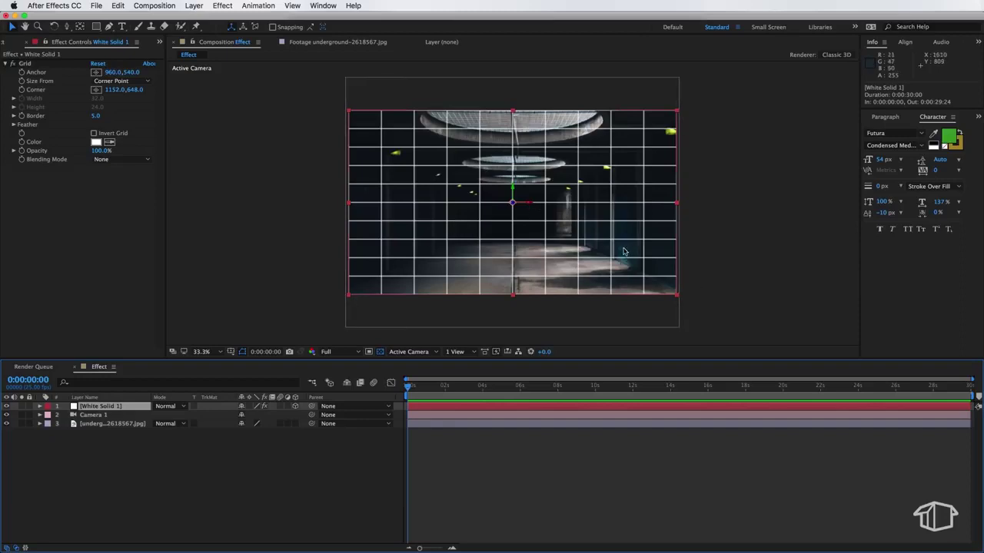
key(w)
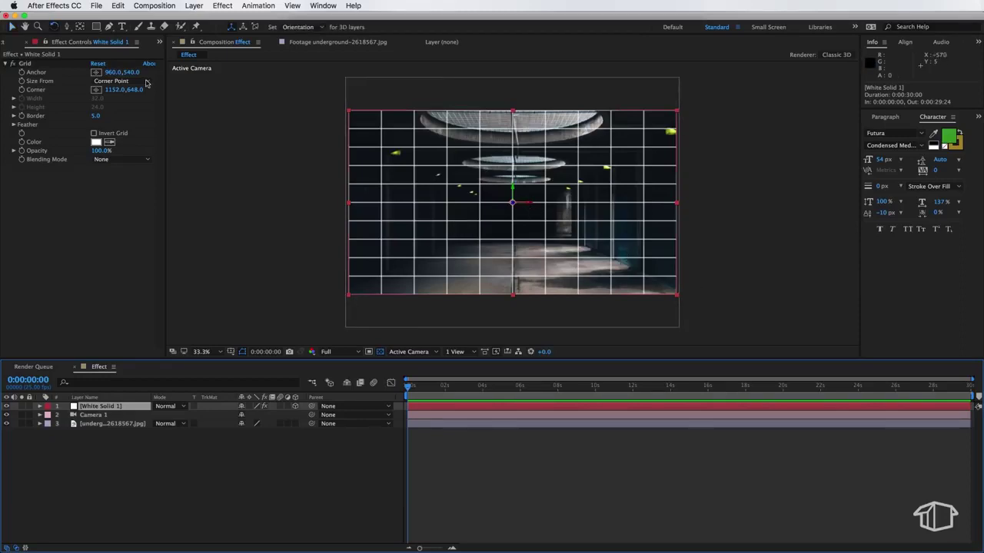
drag(527, 169, 529, 187)
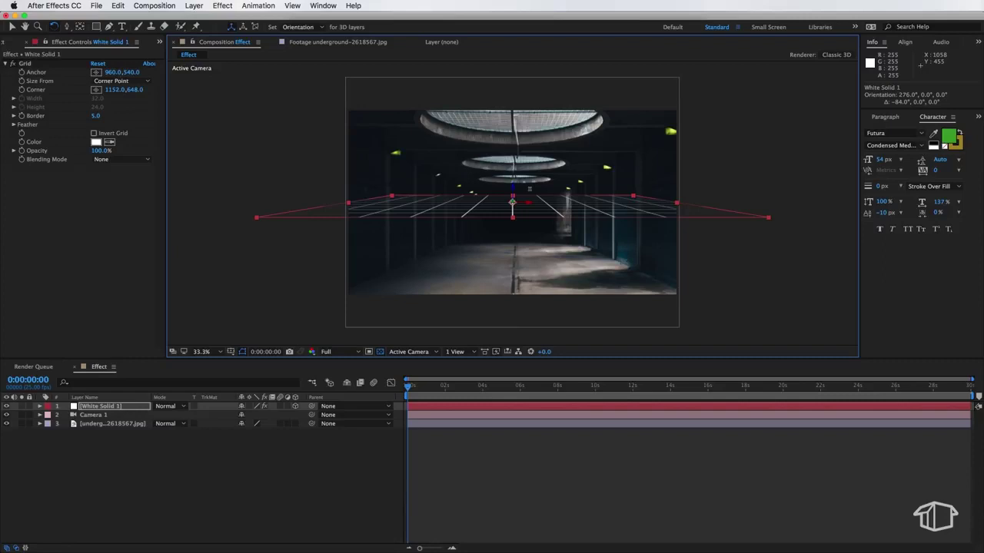
key(v)
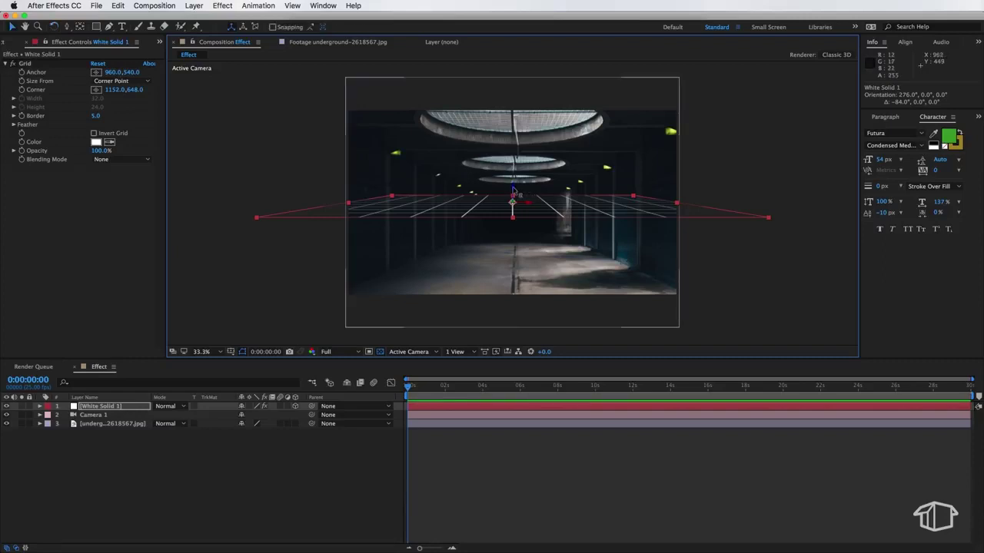
Step: Move the flat grid plane down onto the tunnel floor
drag(513, 190, 504, 269)
key(super+z)
drag(482, 309, 453, 299)
scroll(455, 262, up, 2)
drag(458, 219, 546, 140)
Step: Stretch the grid plane along the floor to a Y scale of about 407% and narrow its width to match the tunnel's perspective
key(w)
key(comma)
key(v)
drag(504, 238, 512, 438)
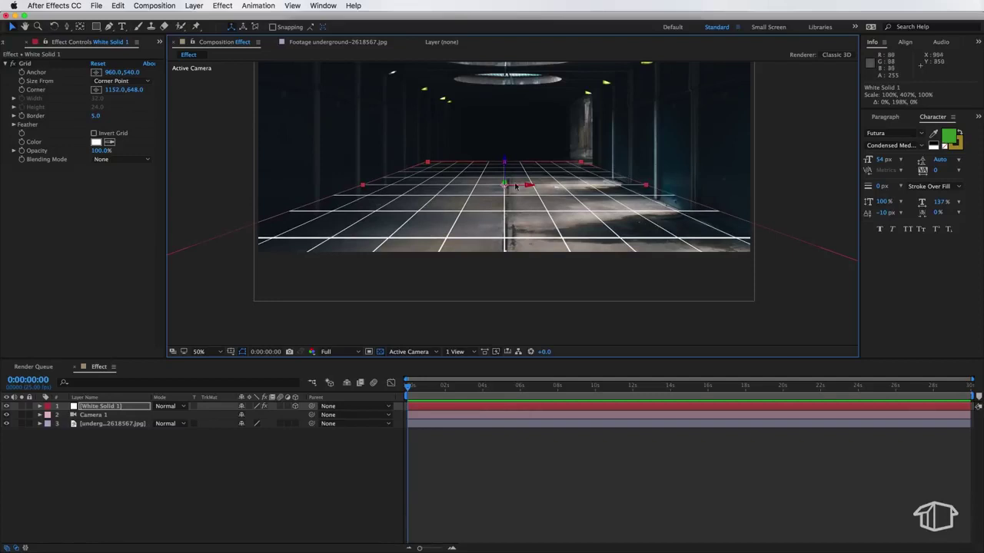
drag(364, 191, 385, 188)
click(226, 468)
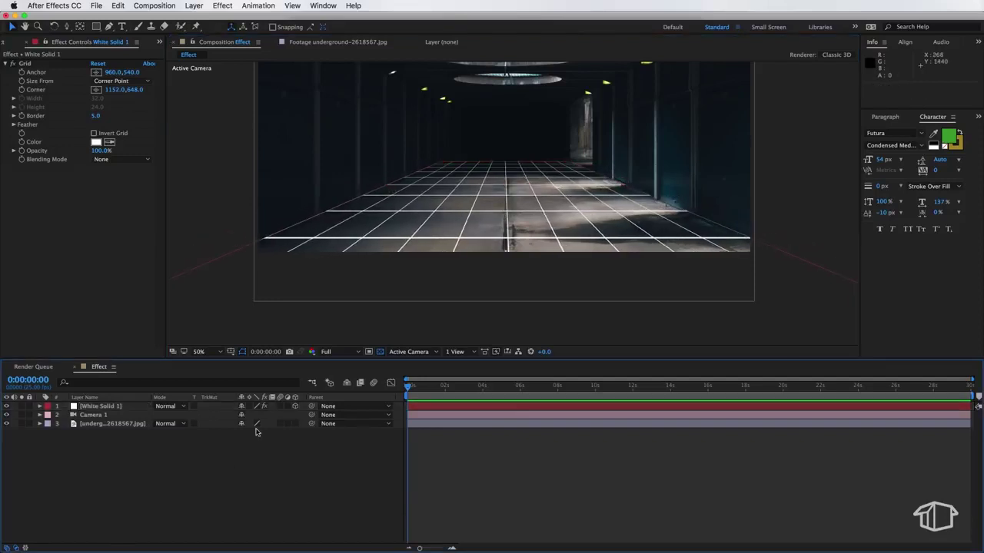
Step: Set Accepts Lights to Off in the floor grid solid's material options, keeping Accepts Shadows on
click(444, 201)
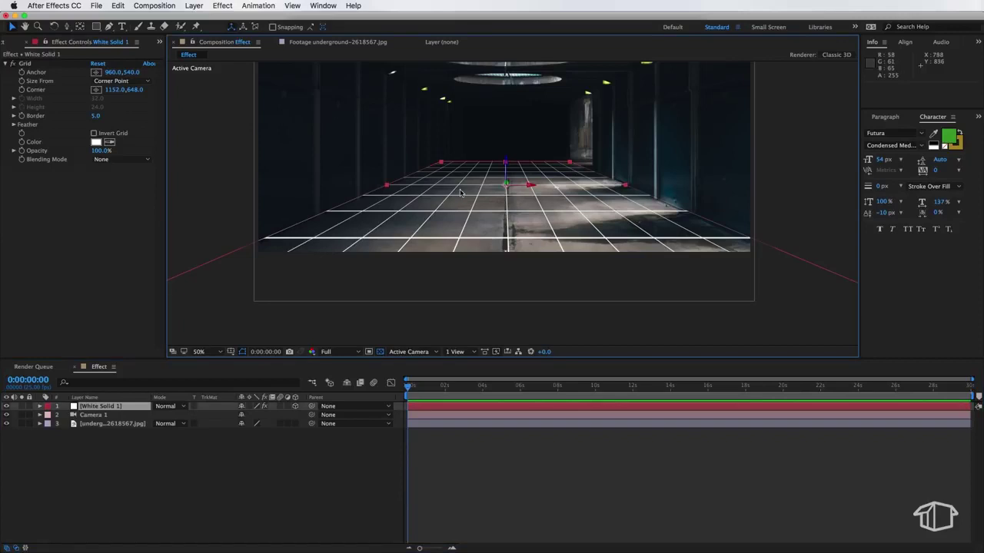
click(81, 408)
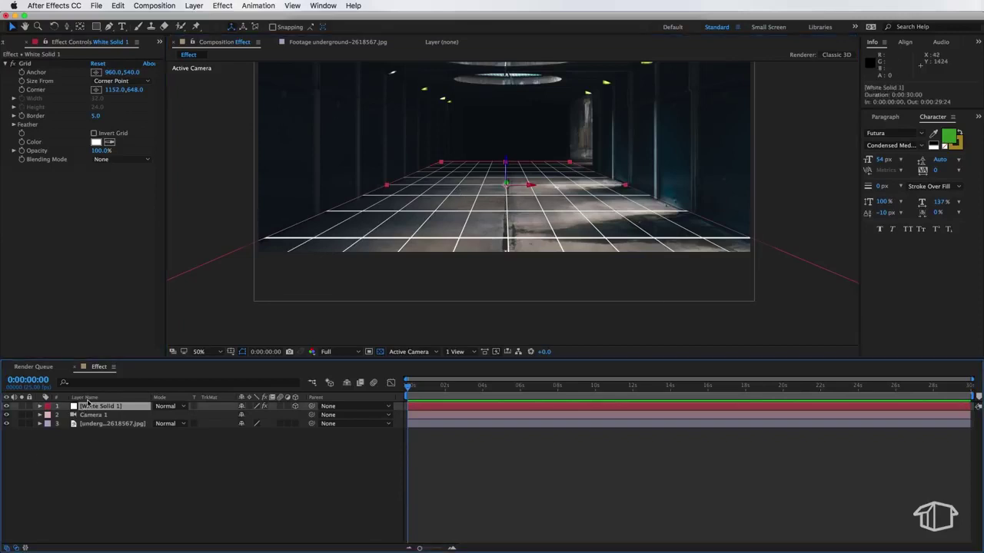
click(40, 407)
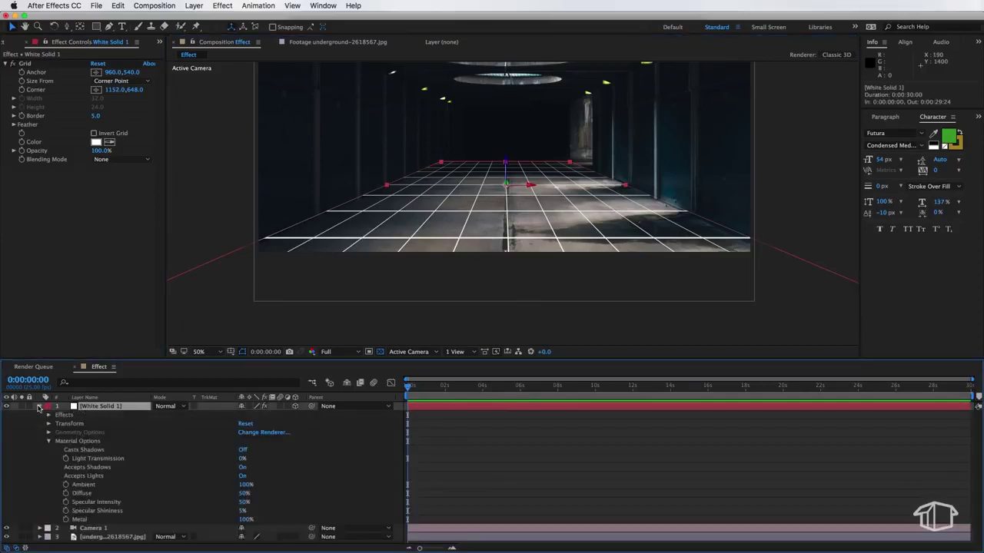
click(48, 442)
click(49, 442)
click(243, 460)
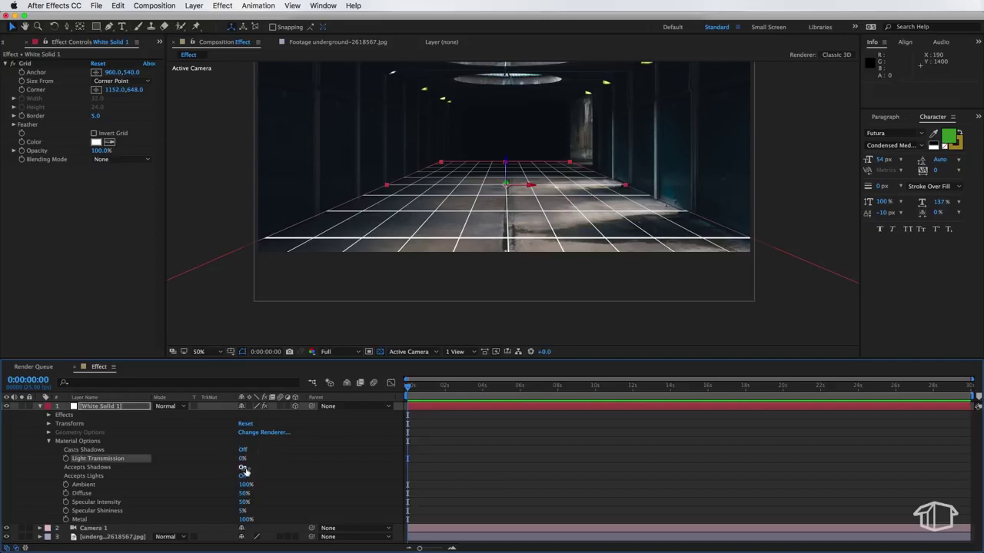
click(243, 476)
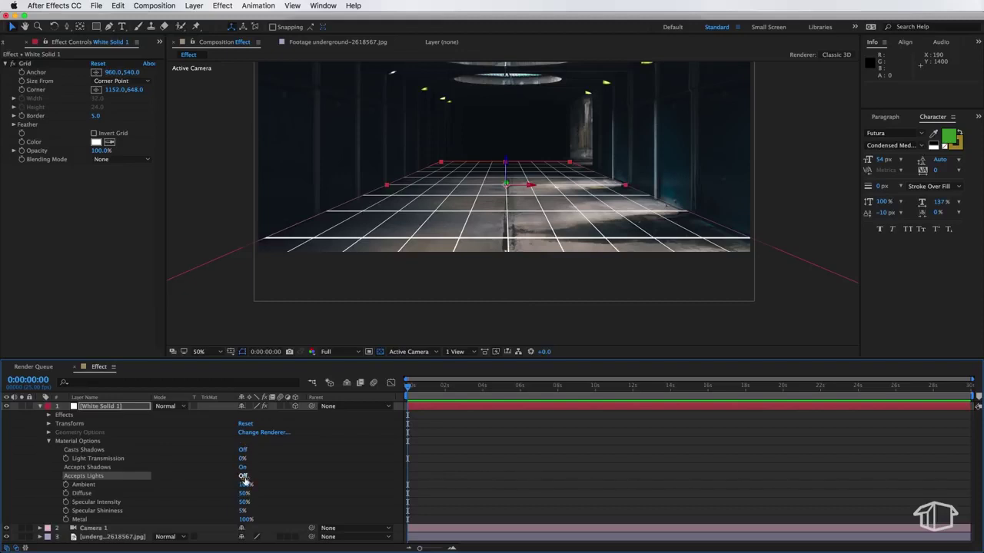
click(243, 467)
click(196, 468)
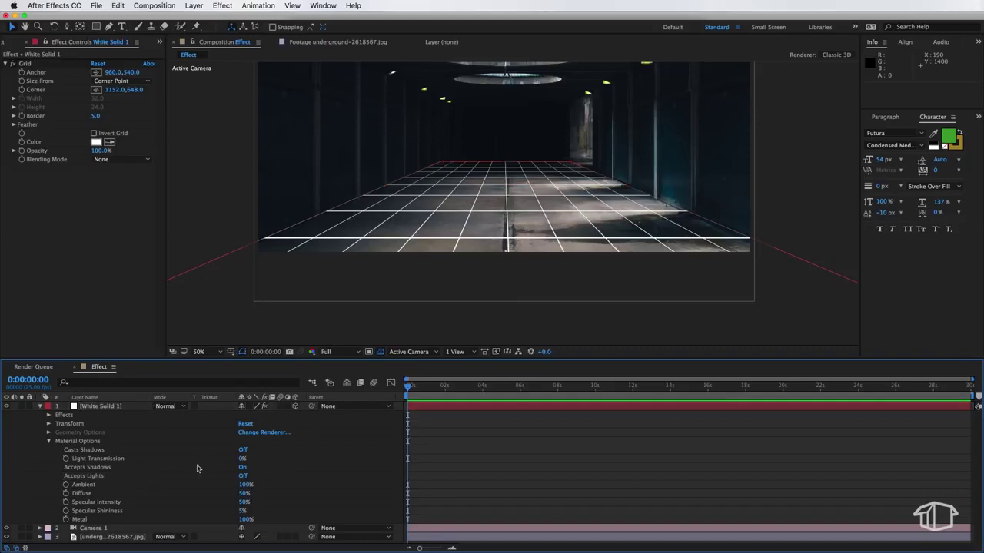
click(48, 442)
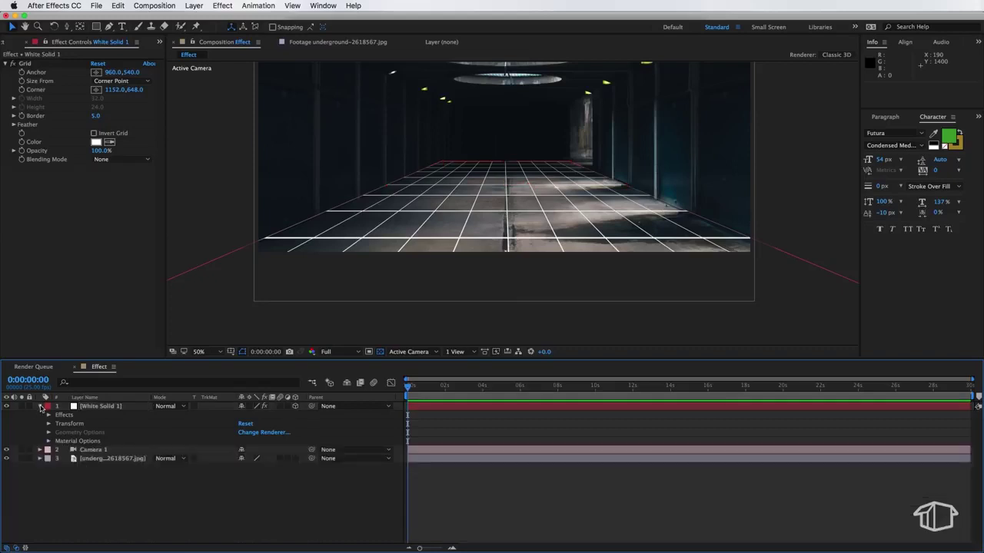
Step: Duplicate the floor grid solid, move the copy up to the tunnel ceiling, and select the copy's layer
click(105, 408)
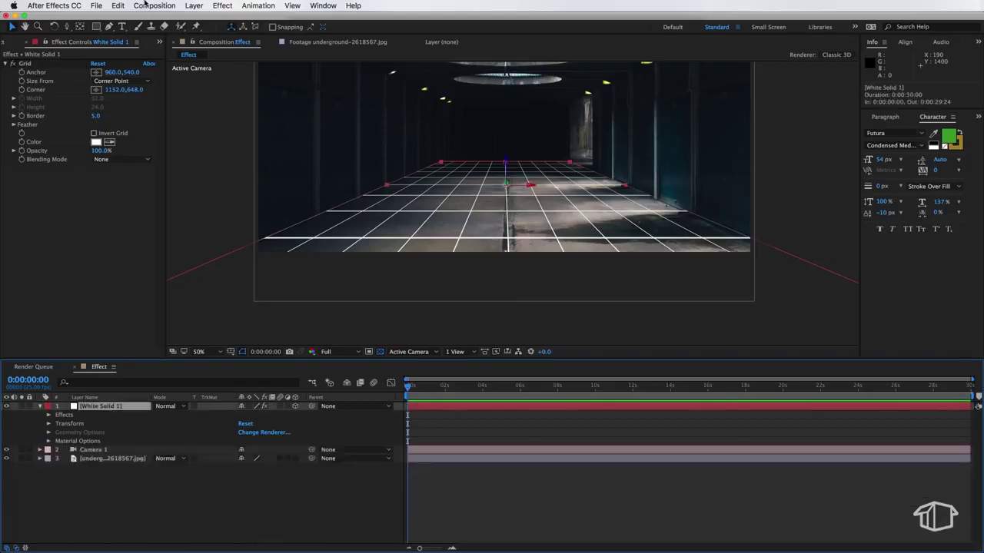
click(119, 5)
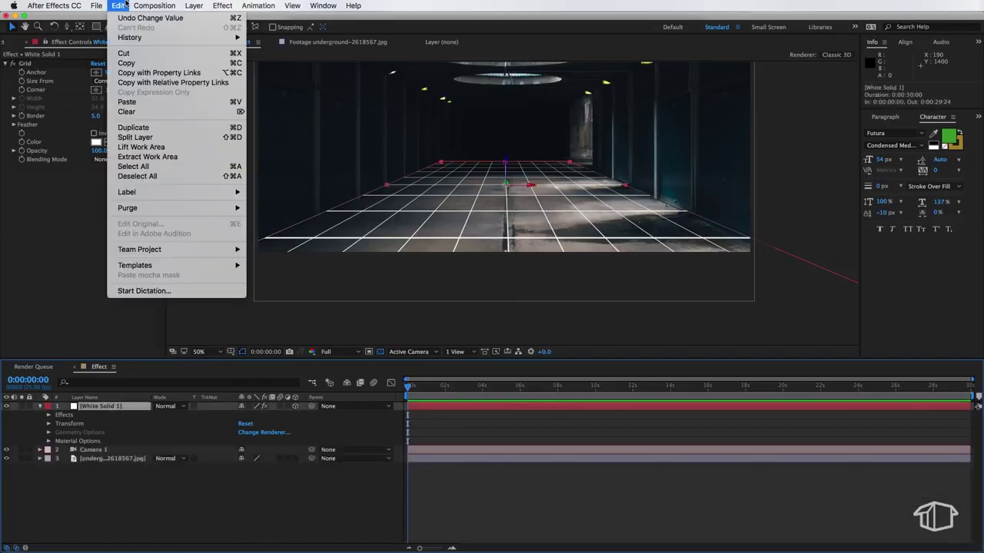
click(129, 128)
drag(435, 150, 408, 230)
drag(479, 244, 484, 119)
click(100, 406)
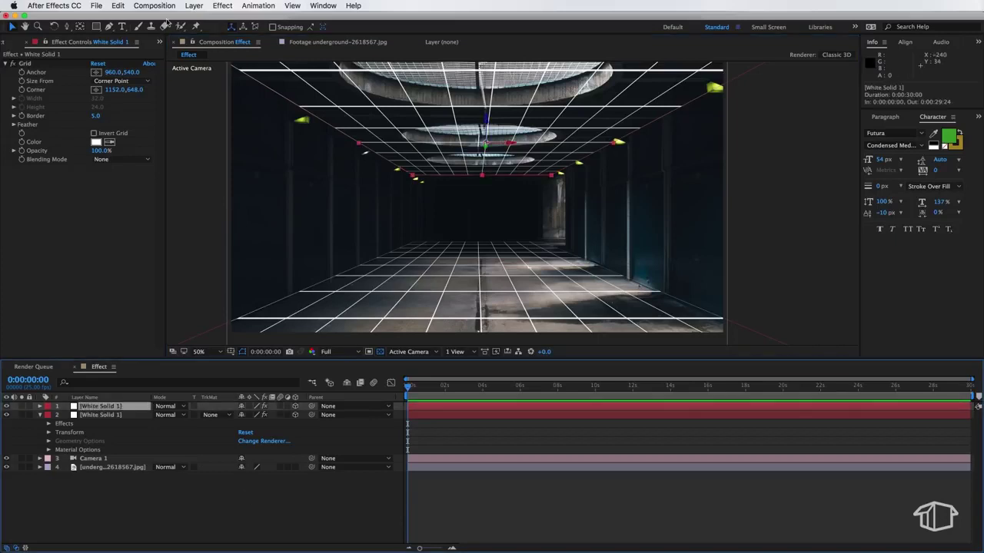
Step: Duplicate the floor grid solid and stand the copy upright along the tunnel's left wall
click(381, 277)
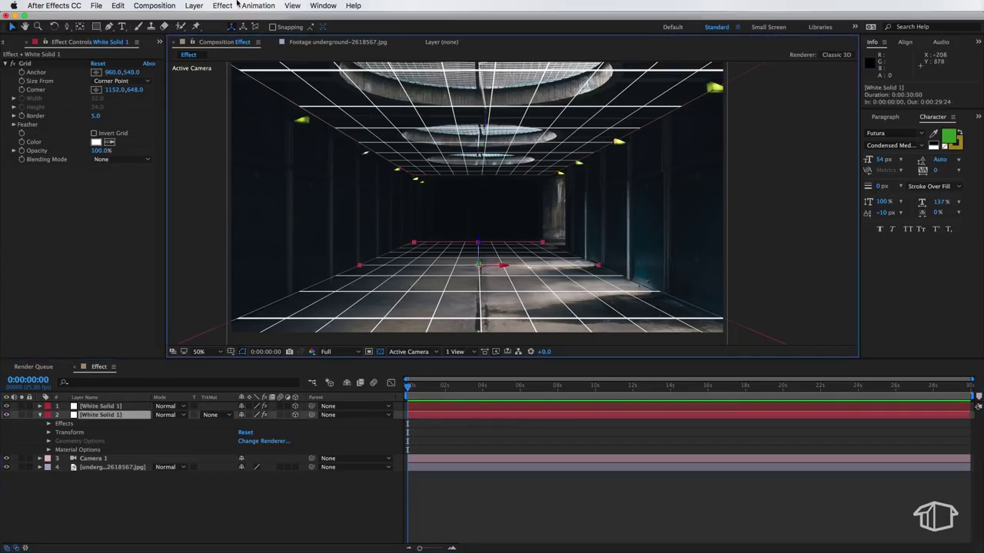
click(192, 5)
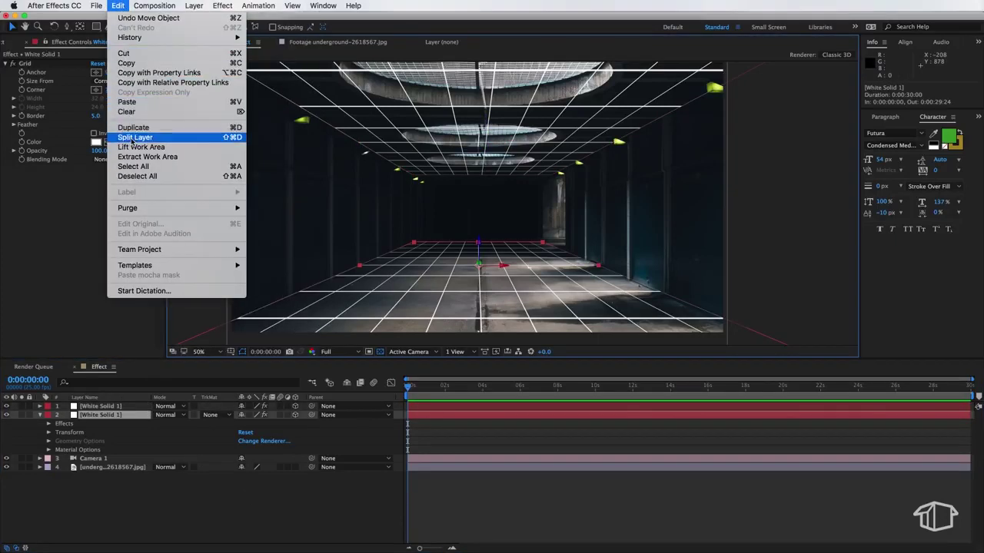
click(133, 128)
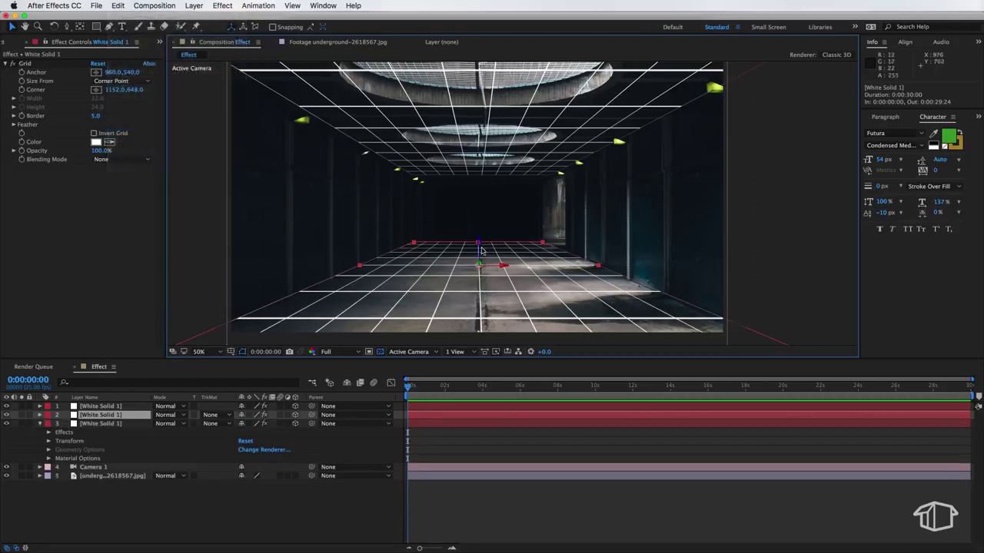
drag(478, 245, 478, 174)
key(w)
drag(515, 247, 519, 245)
drag(485, 213, 501, 174)
key(v)
drag(503, 229, 414, 223)
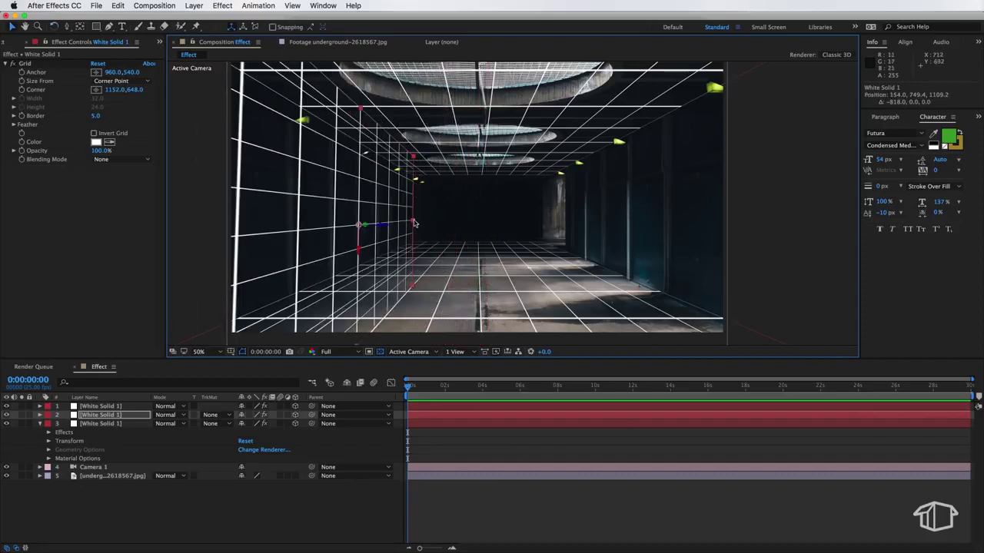
Step: Narrow the left wall grid to an X scale of about 48% and raise it to fit between floor and ceiling
drag(360, 110, 360, 163)
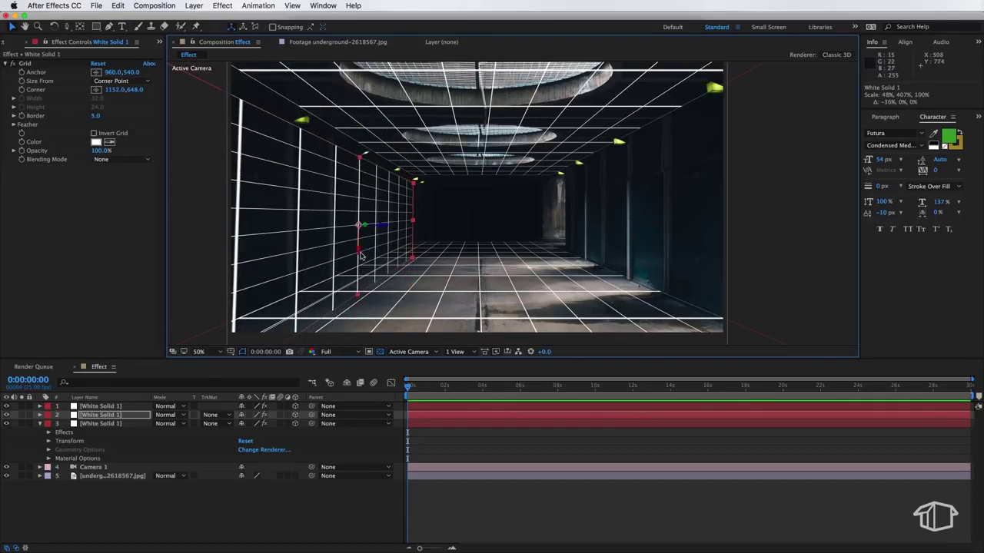
drag(363, 252, 363, 178)
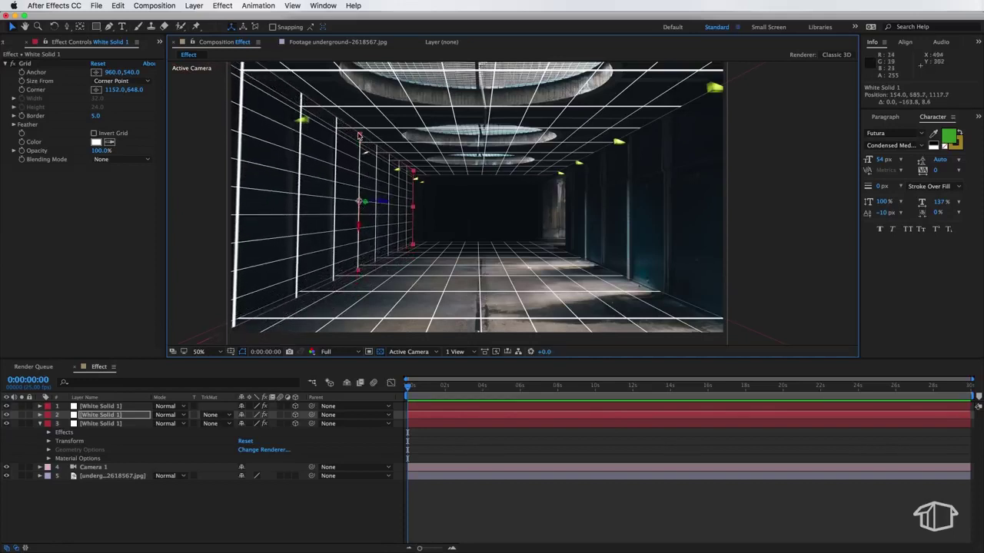
key(super+shift+a)
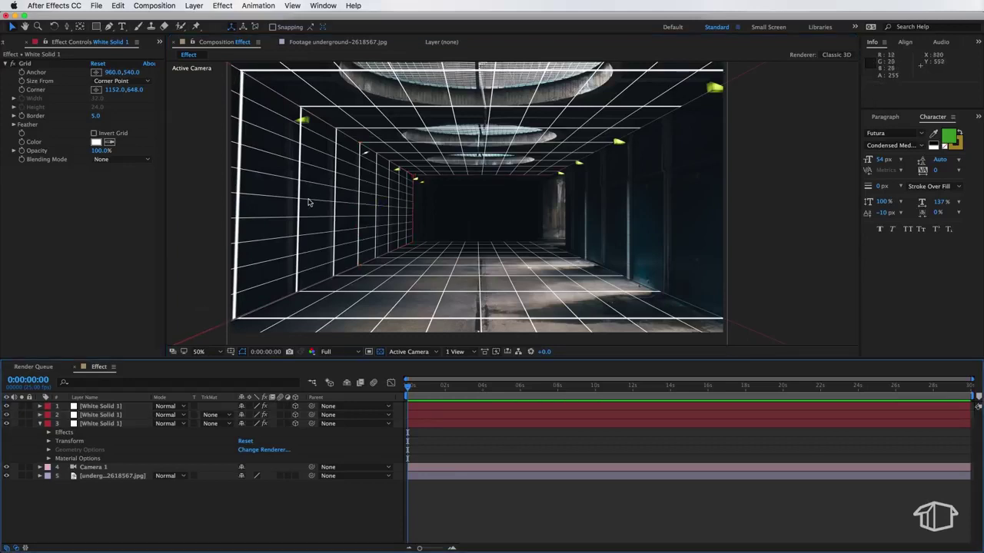
Step: Slightly rotate and nudge the left wall grid so its edges follow the floor and ceiling grids
click(358, 202)
key(w)
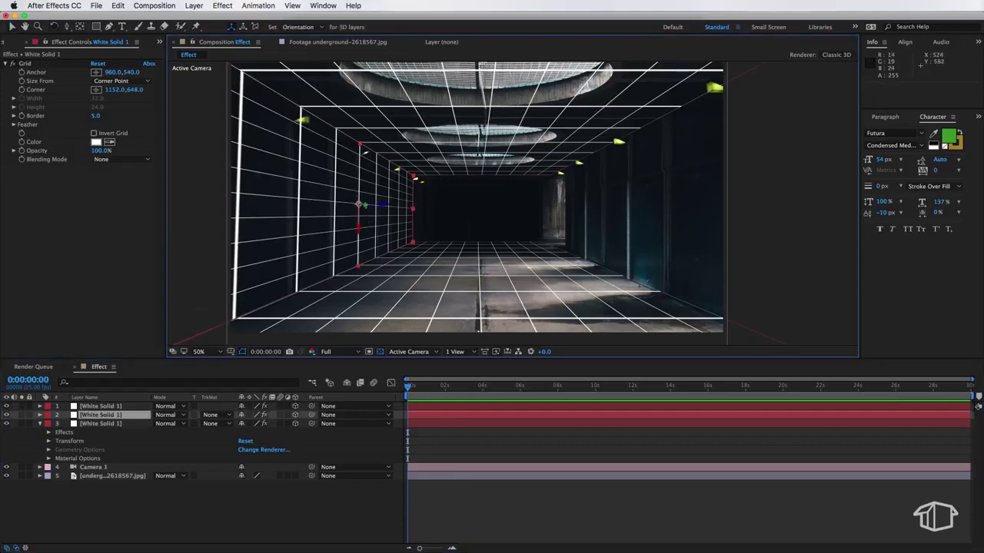
drag(357, 204, 358, 222)
key(v)
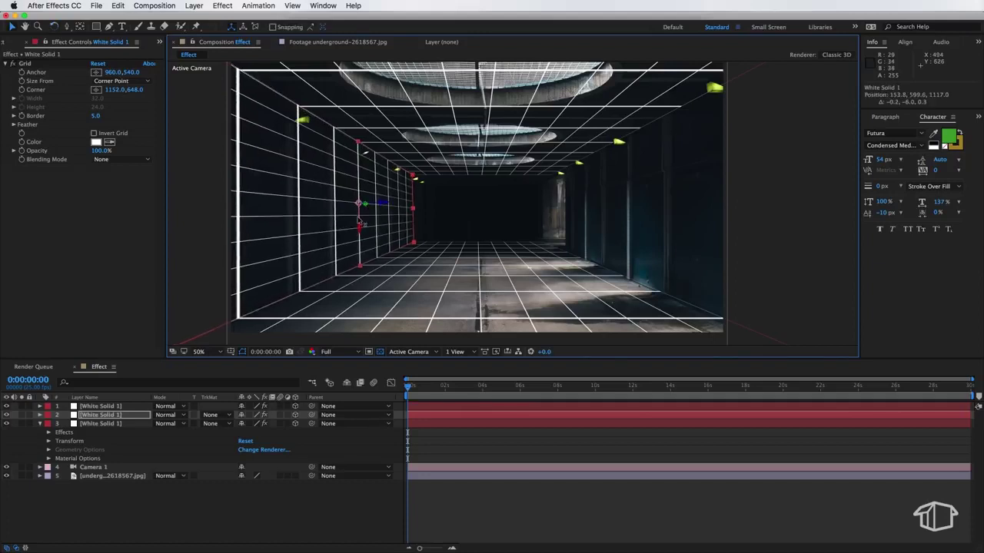
click(486, 495)
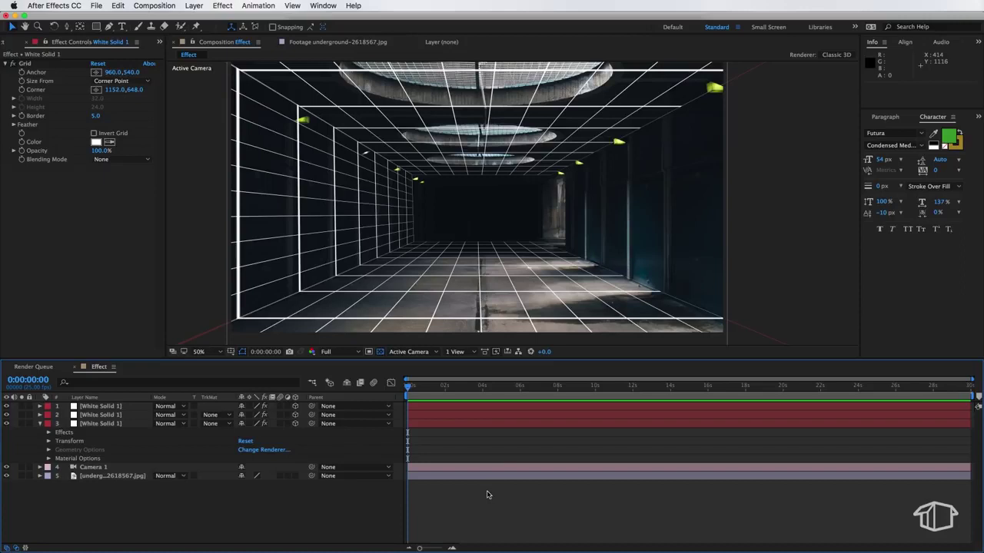
Step: Duplicate the left wall grid onto the tunnel's right wall and fit it with an X scale of about 49%
click(116, 415)
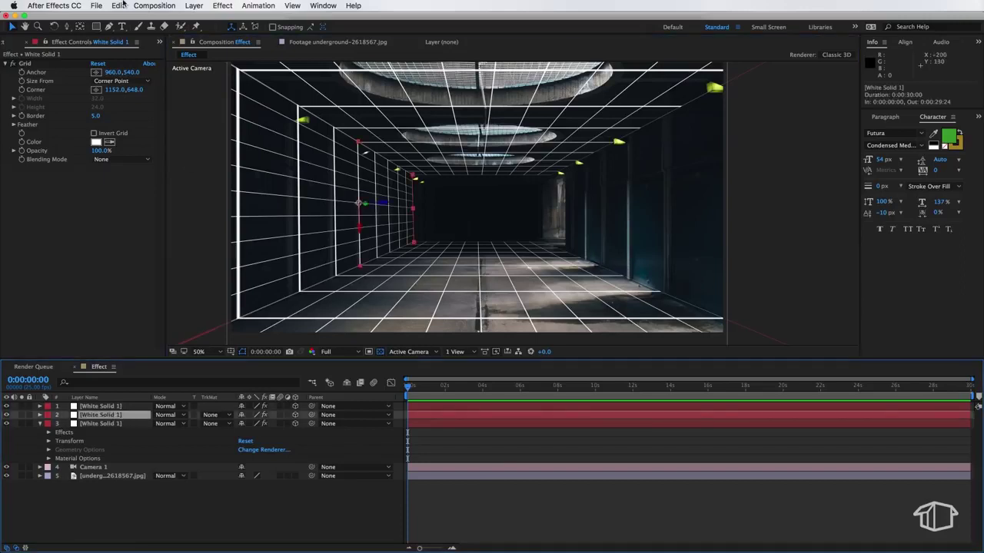
click(120, 5)
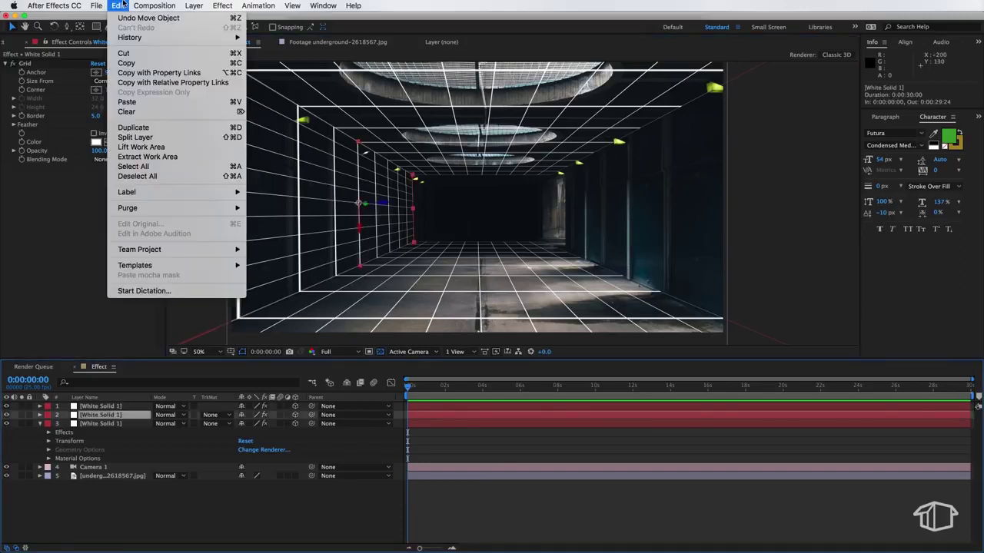
click(135, 127)
drag(388, 208, 596, 265)
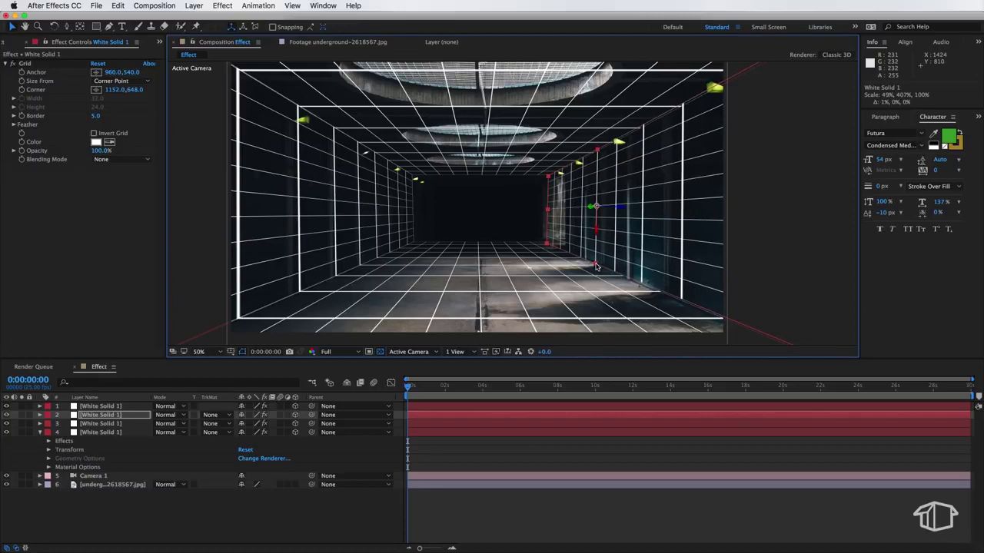
drag(597, 223, 598, 224)
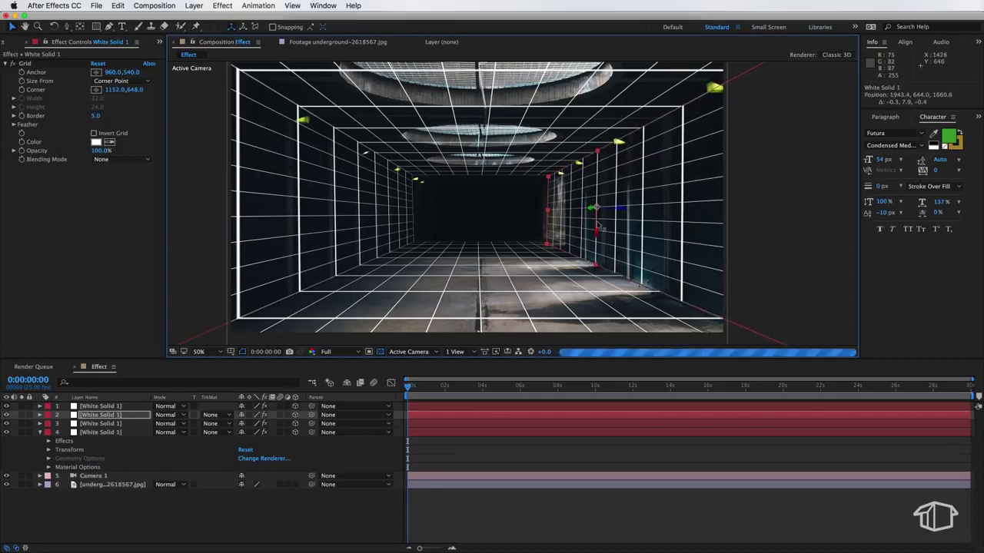
click(765, 322)
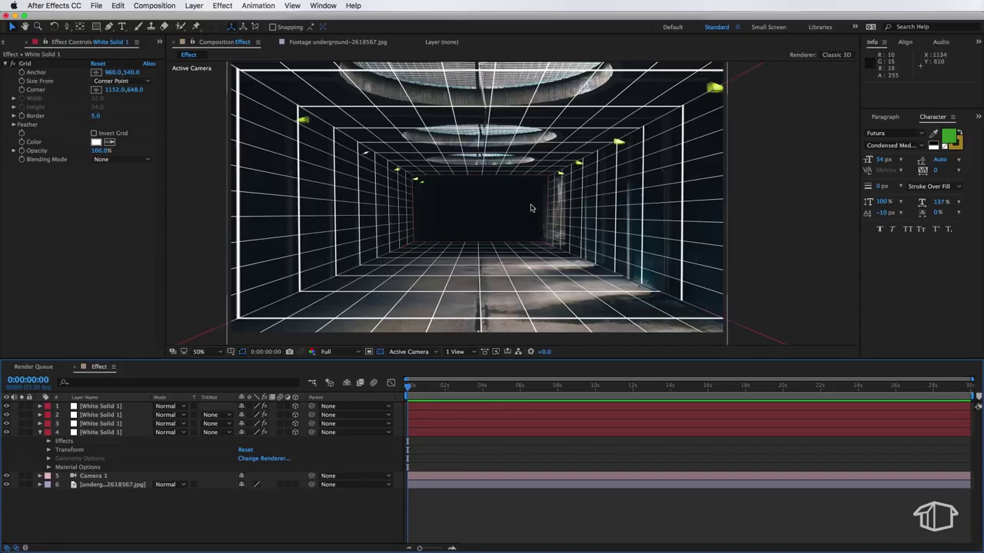
Step: Duplicate the floor grid and stand the copy across the tunnel's far end, scaled to about 147% by 129%
click(89, 408)
click(401, 277)
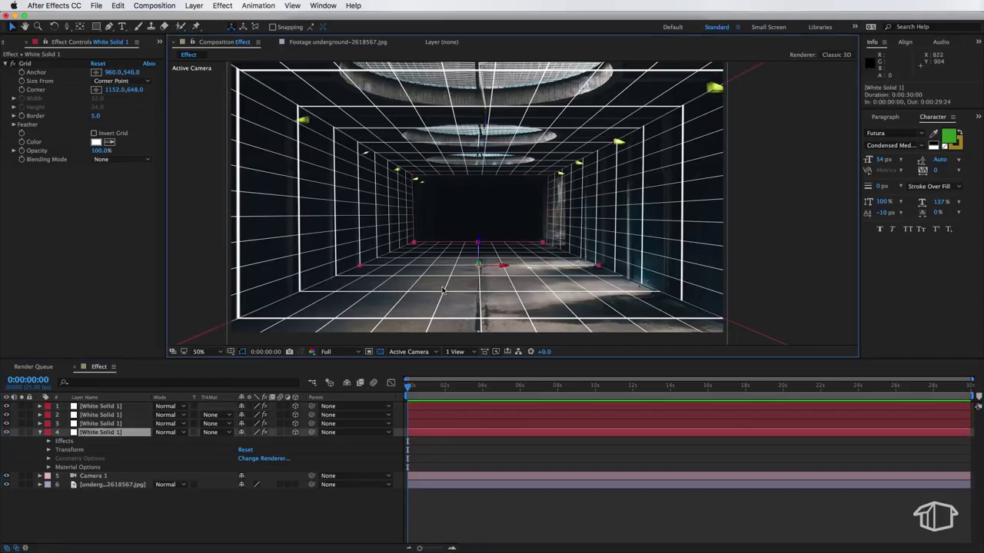
click(118, 6)
click(139, 128)
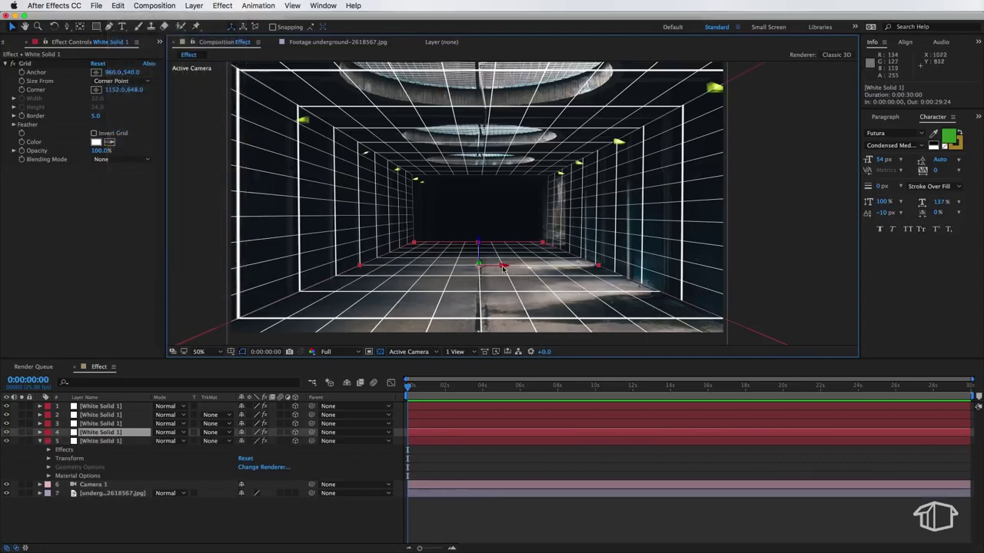
key(w)
drag(502, 268, 547, 245)
key(v)
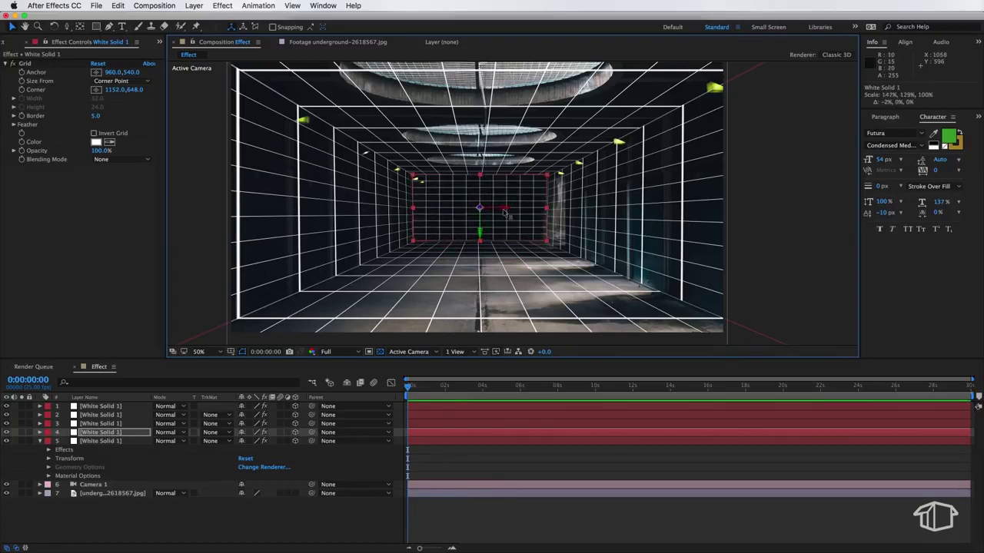
Step: Fine-tune the back wall grid's fit between the far edges of the floor and ceiling grids
click(473, 478)
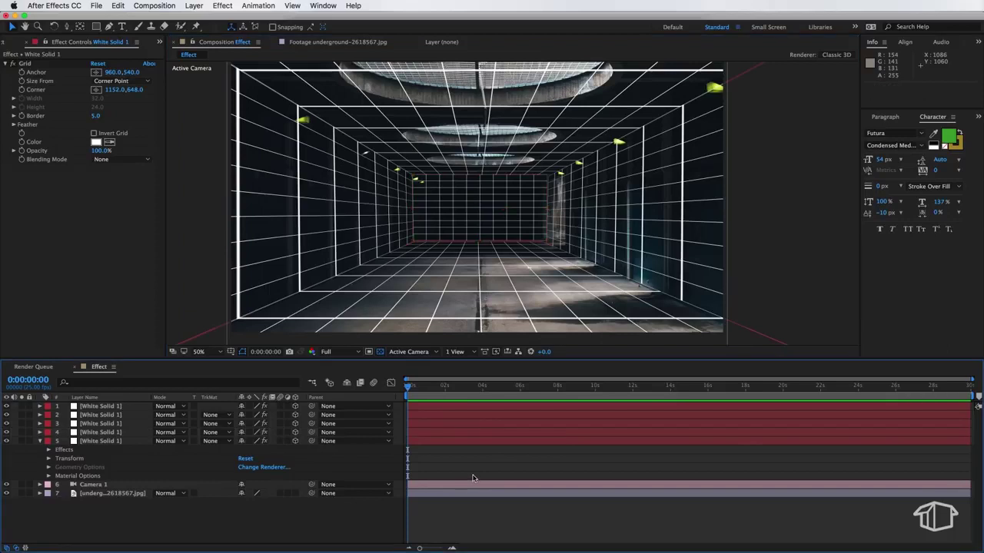
click(477, 223)
drag(479, 244, 481, 231)
click(174, 507)
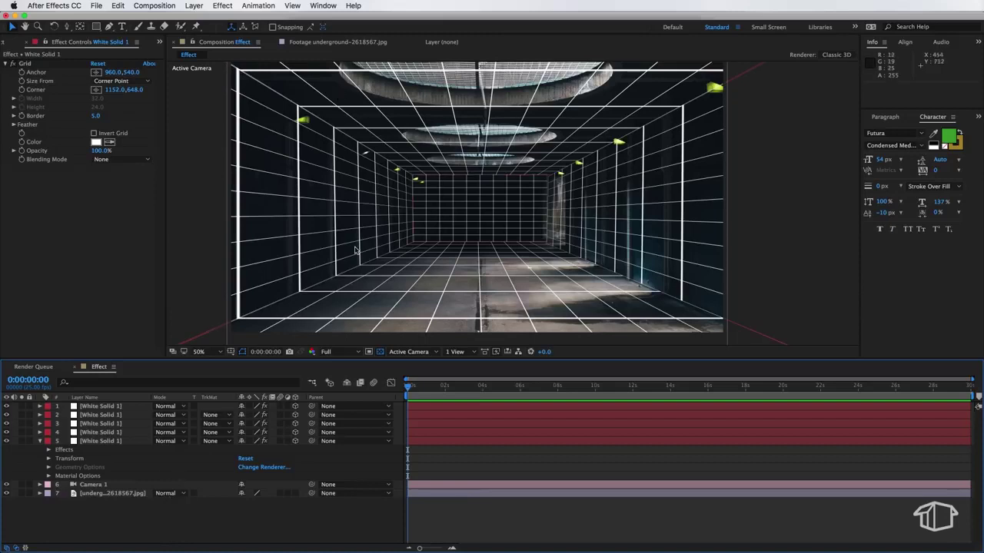
Step: Orbit the camera around the grids and move the right wall grid to about 1943.4, 615.9, 1123.7, level with the left wall
drag(66, 26, 129, 44)
key(c)
drag(463, 187, 519, 189)
key(F2)
key(v)
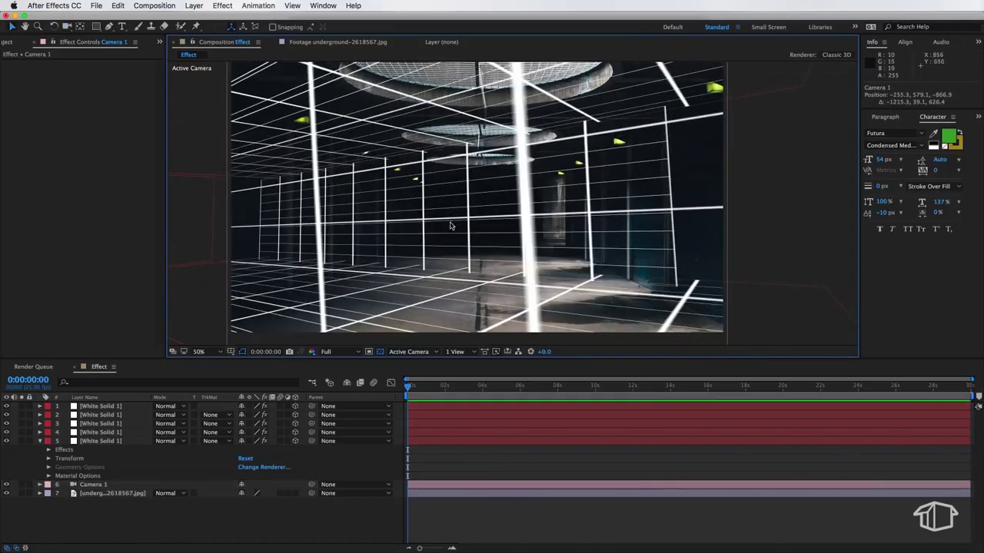
drag(431, 281, 344, 193)
key(v)
click(344, 218)
drag(502, 215, 638, 201)
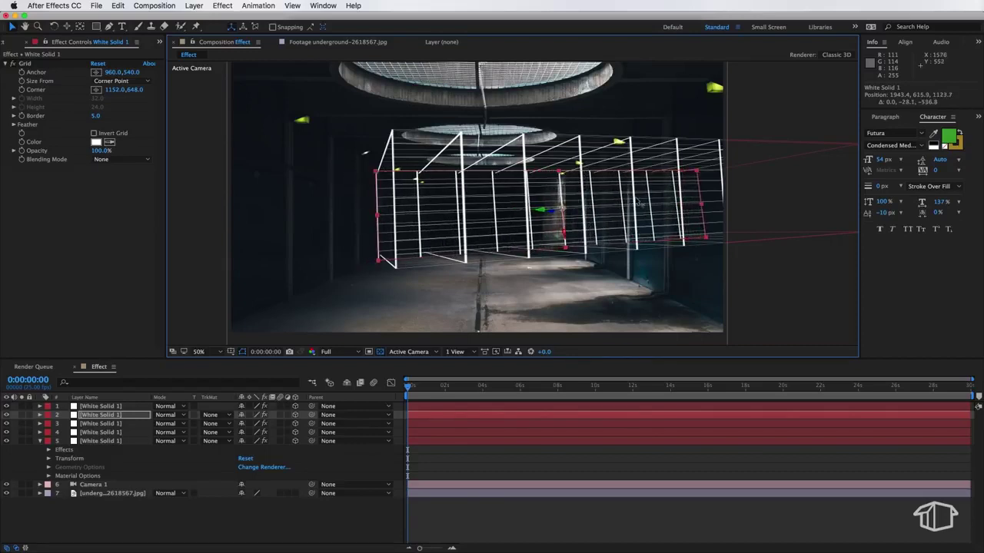
Step: View the tunnel's far end from outside and reduce the back wall grid's Y scale to about 100%
scroll(343, 189, down, 2)
click(262, 211)
drag(261, 211, 494, 209)
drag(570, 202, 613, 201)
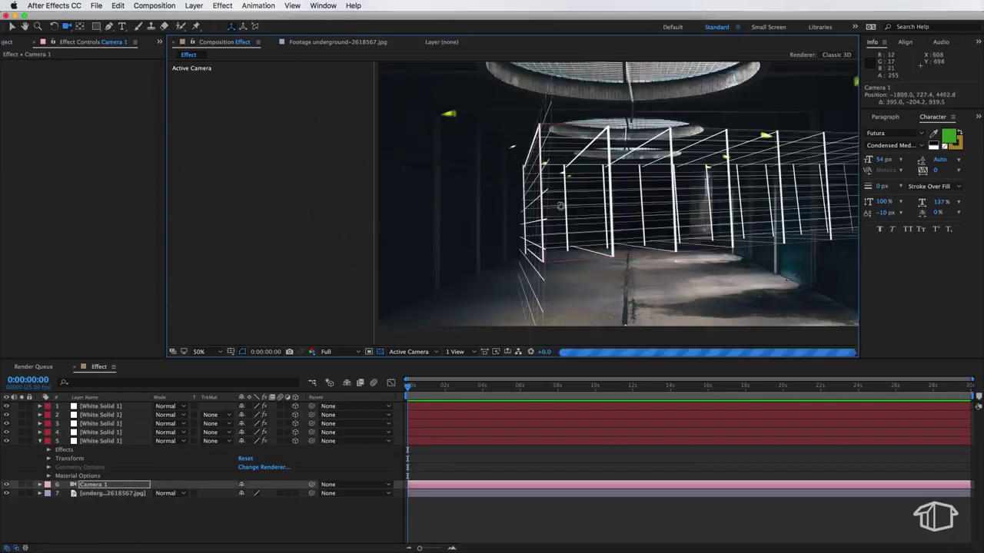
drag(561, 206, 551, 194)
key(v)
click(551, 186)
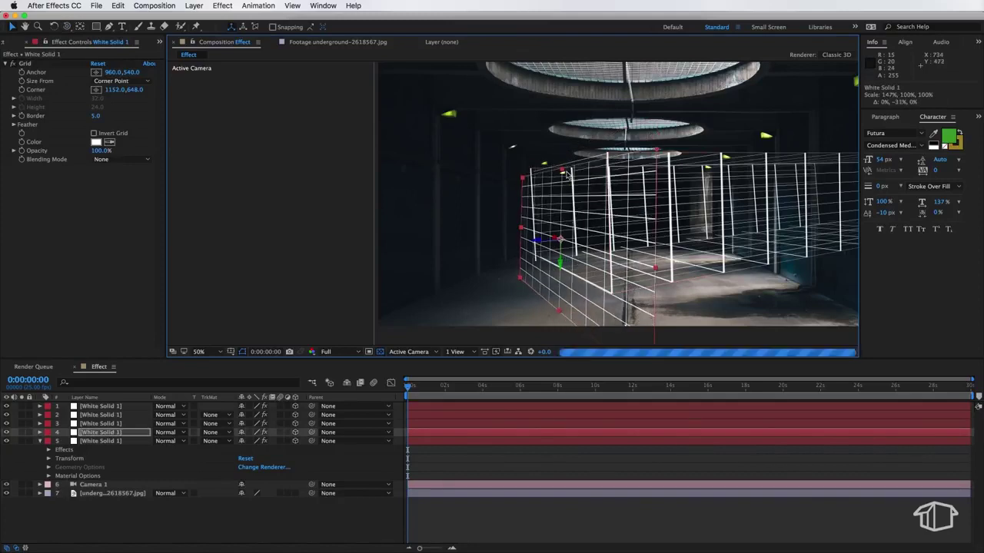
Step: Rotate and move the back wall grid so it closes the far ends of the side walls, floor and ceiling
key(w)
drag(508, 224, 562, 296)
key(v)
drag(611, 258, 500, 223)
key(w)
key(v)
click(515, 338)
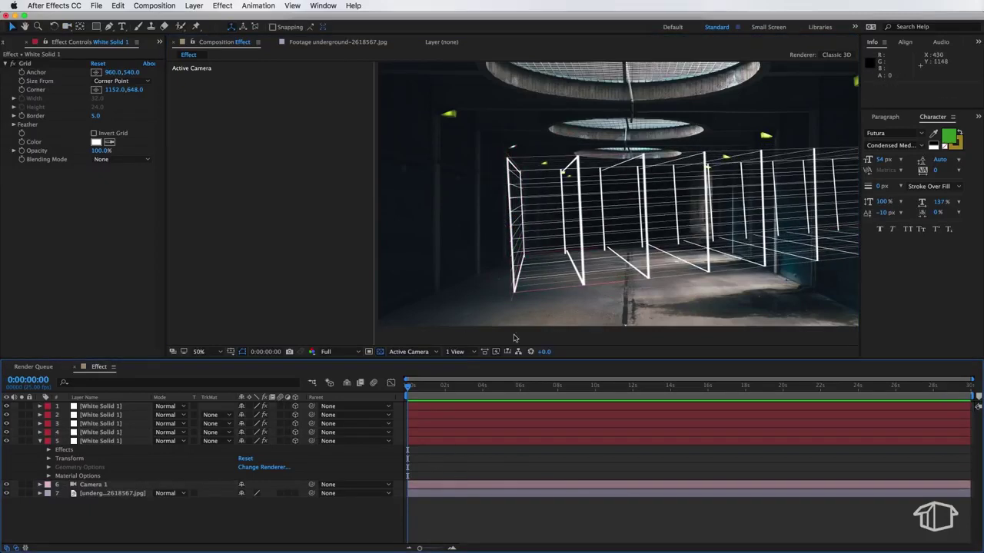
Step: Orbit to the tunnel's open front and adjust the right wall grid's alignment with the other grids
drag(538, 213, 507, 210)
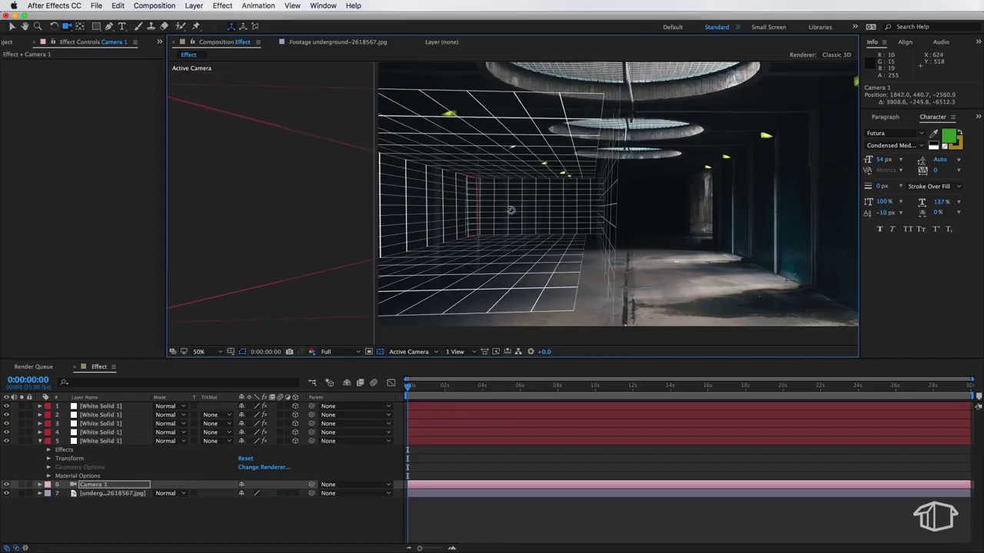
key(F2)
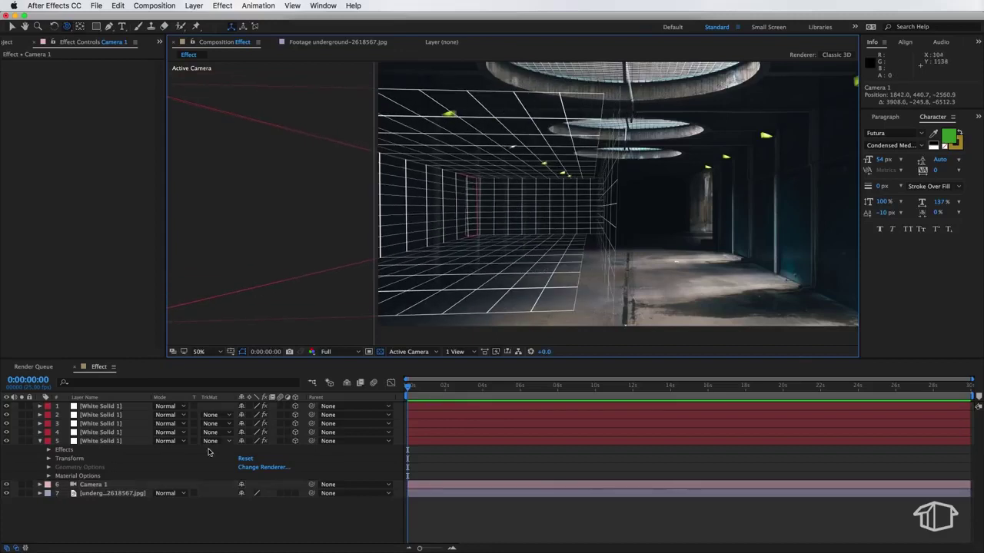
click(611, 219)
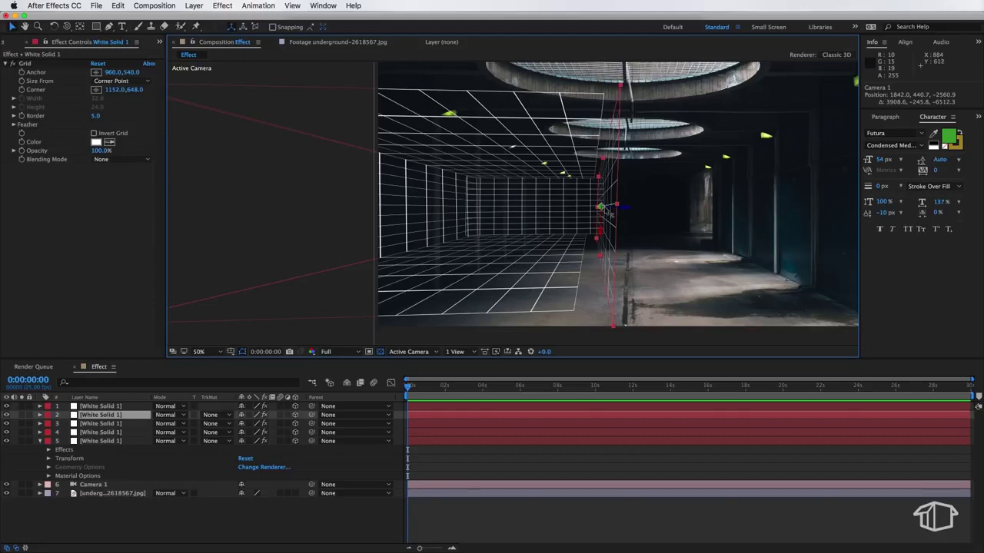
drag(623, 213, 543, 219)
Step: Reset Camera 1's transform to return to the original view of the photo
key(c)
click(40, 485)
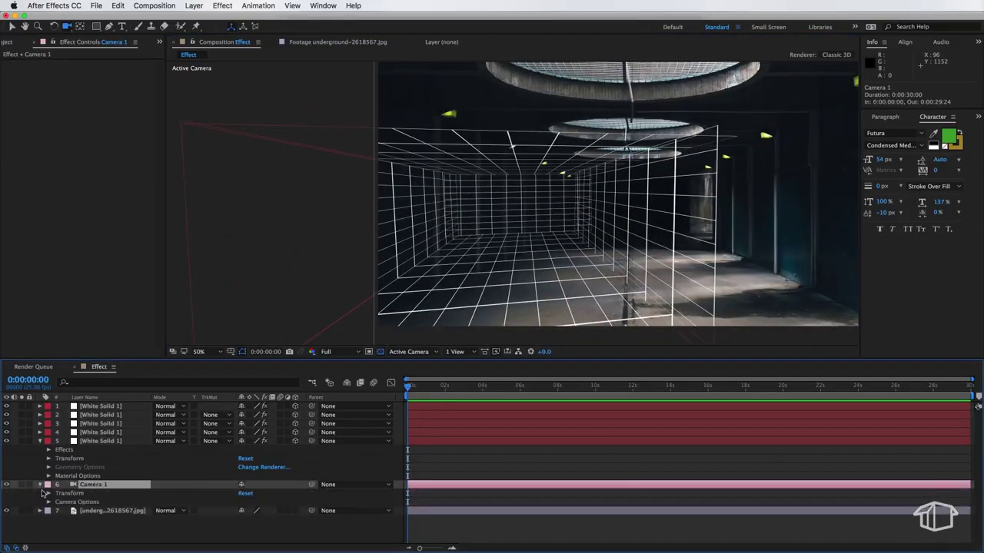
click(244, 493)
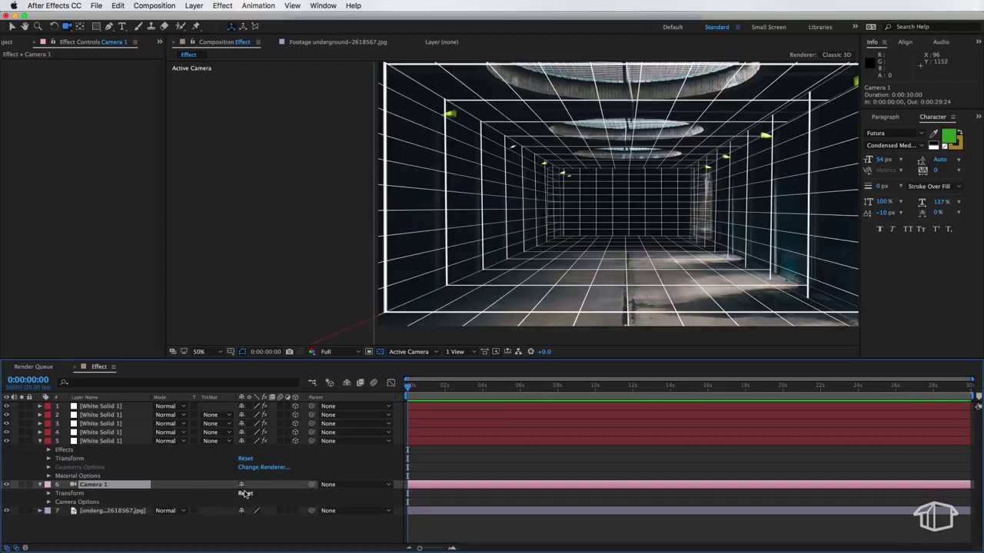
click(476, 529)
Step: Widen the floor grid to an X scale of about 87%, centre it at X 1004, and fit the right wall grid's lower edge to it
key(v)
click(649, 260)
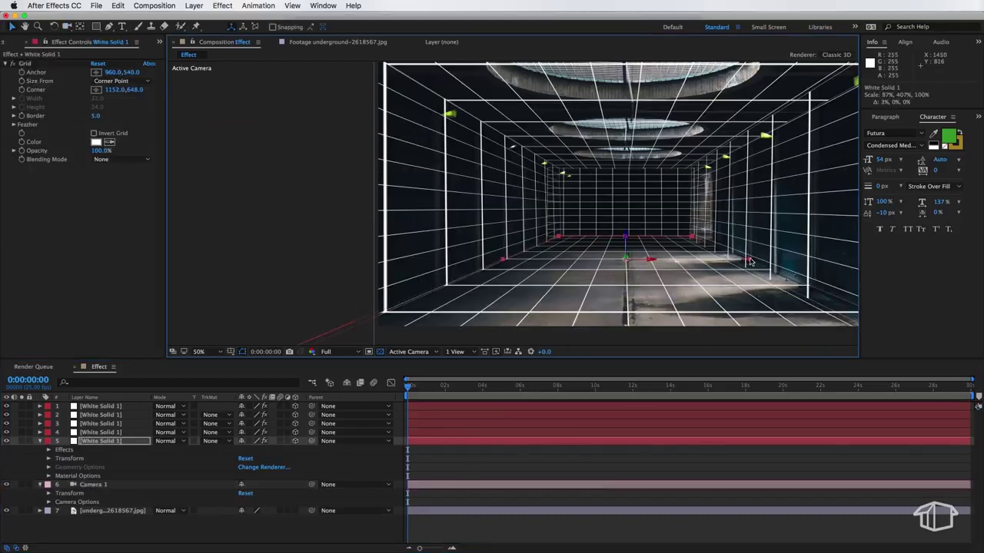
click(745, 268)
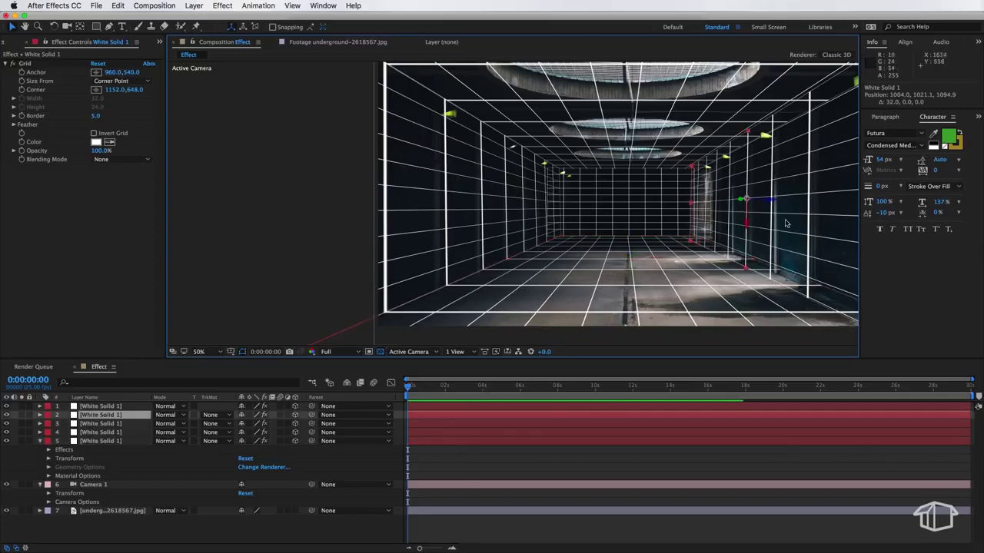
drag(744, 268, 746, 263)
click(519, 462)
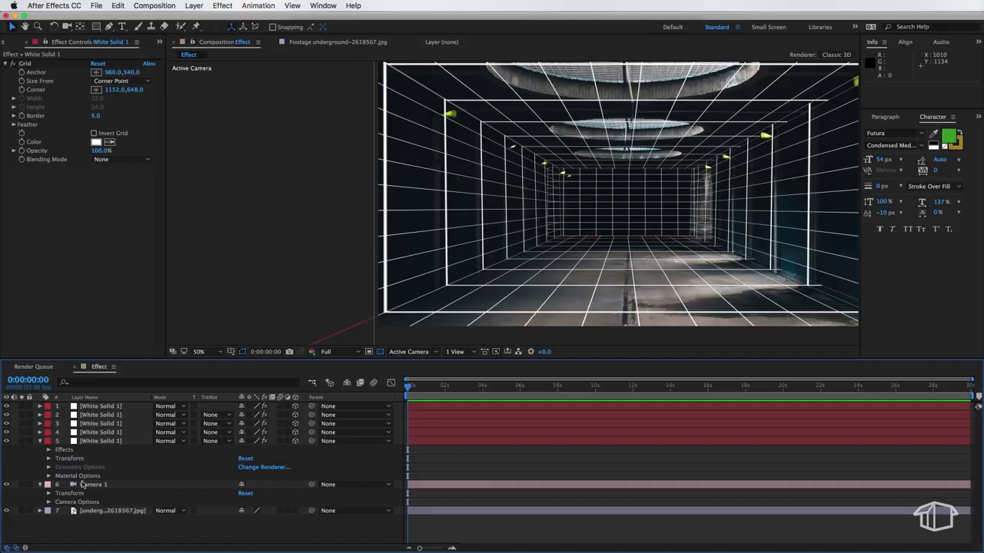
Step: Turn off the Grid effect on all five White Solid 1 layers
click(104, 406)
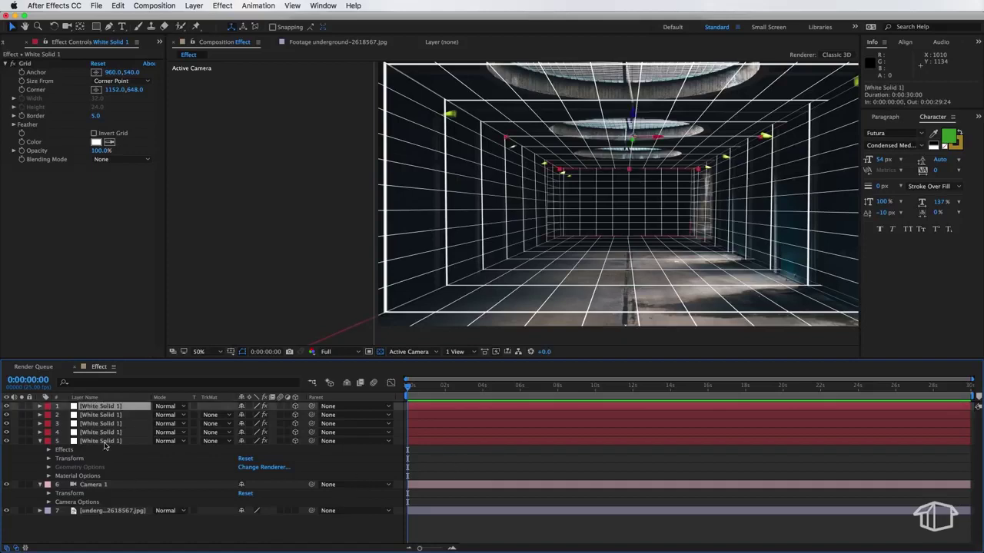
shift+click(105, 442)
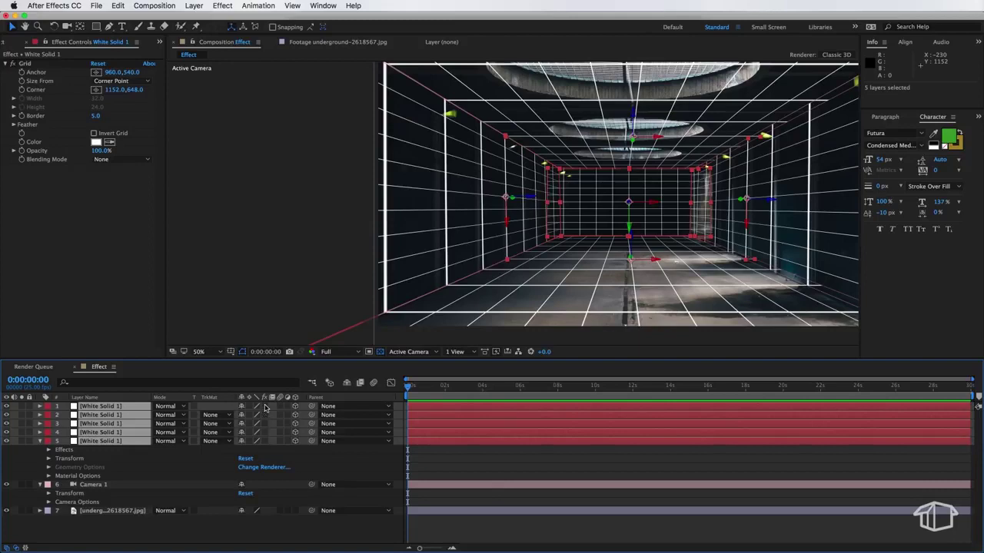
click(265, 407)
click(265, 407)
click(265, 407)
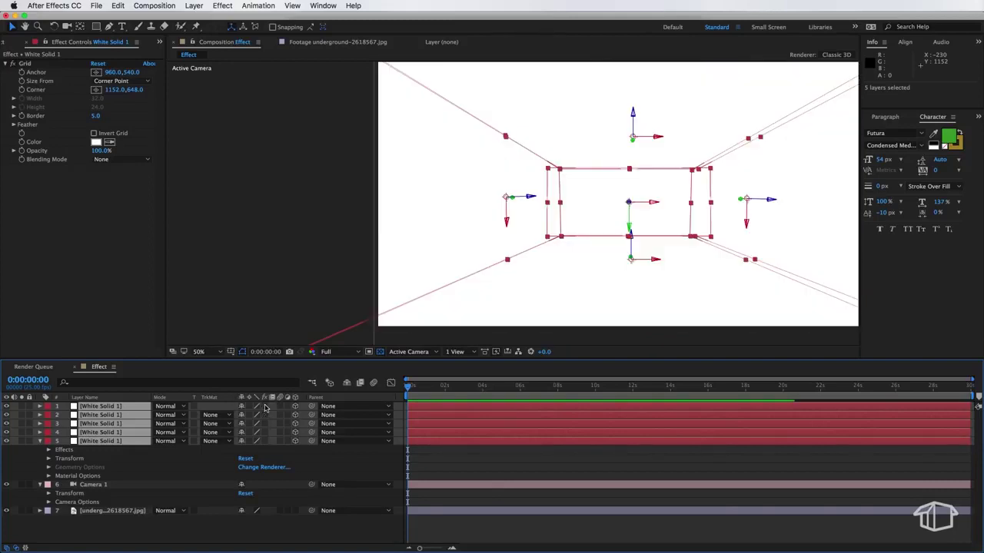
click(160, 471)
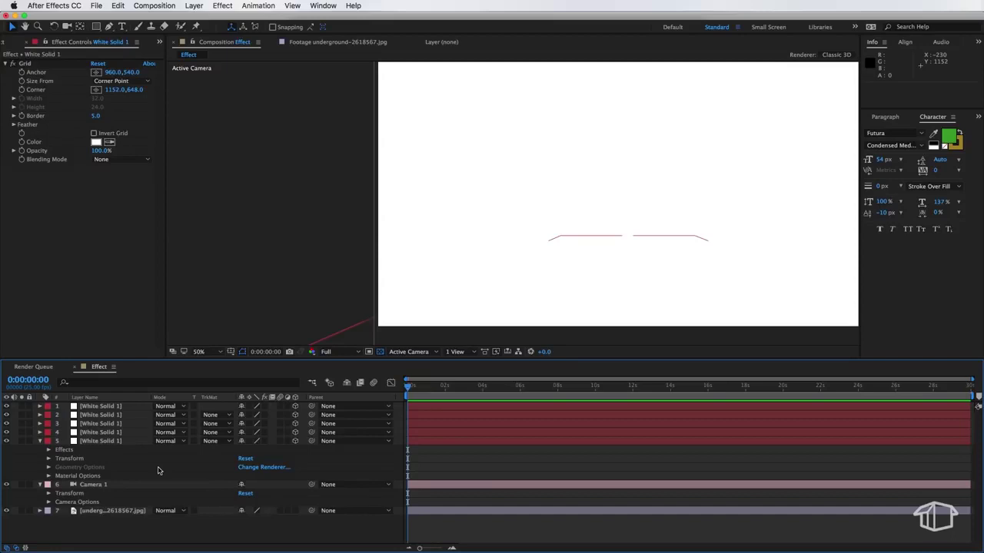
Step: Start a new white spot light with 100% intensity, a 180° cone angle and 0% cone feather
right_click(19, 470)
mouse_move(55, 443)
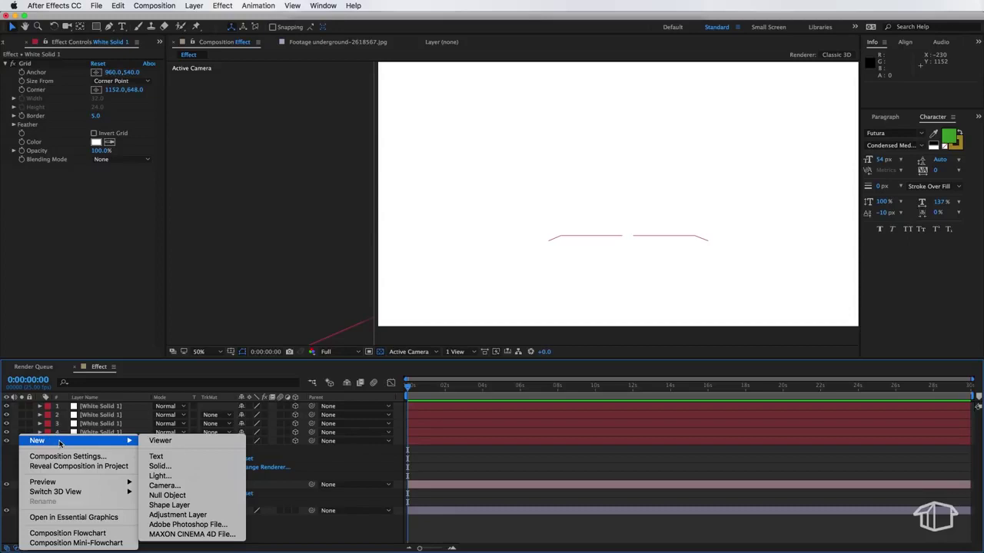
click(162, 476)
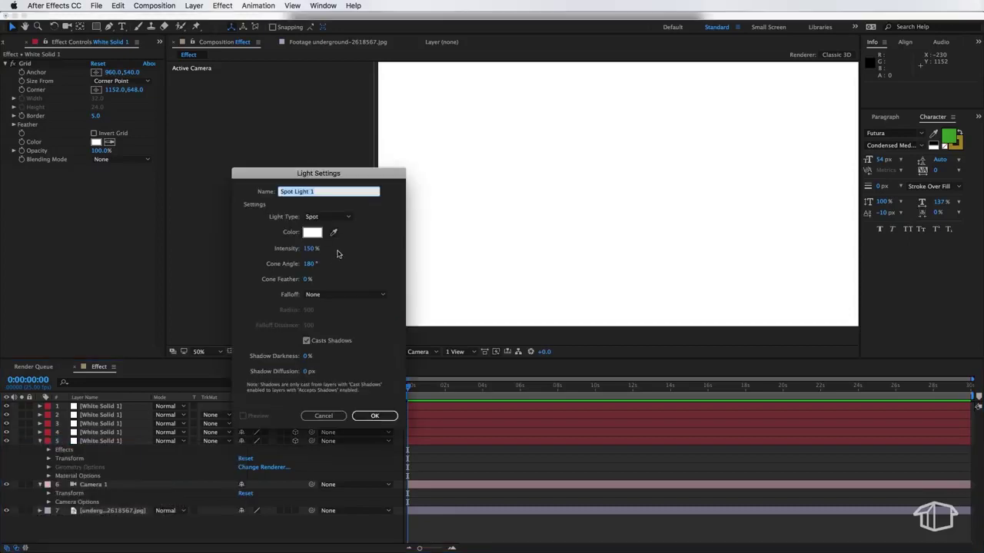
click(327, 216)
click(312, 233)
click(310, 248)
text(100)
click(368, 254)
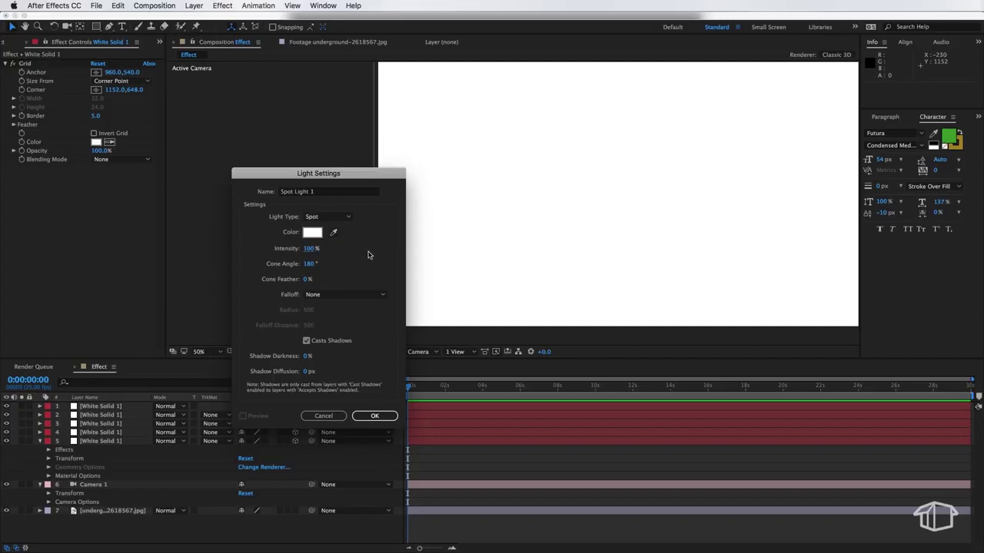
click(305, 280)
key(Return)
Step: Keep the light colour white, raise its shadow darkness with Casts Shadows enabled, and create the light
click(313, 235)
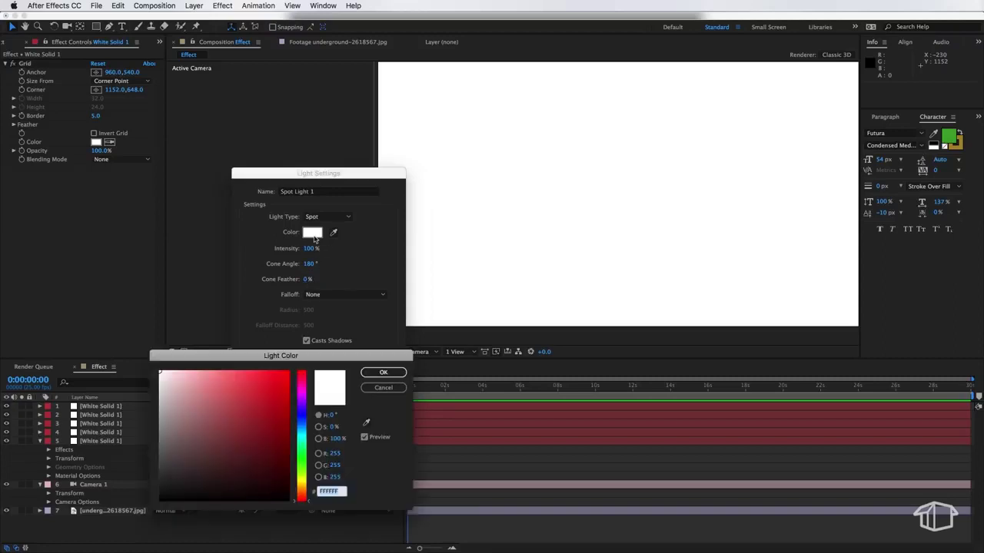
click(383, 388)
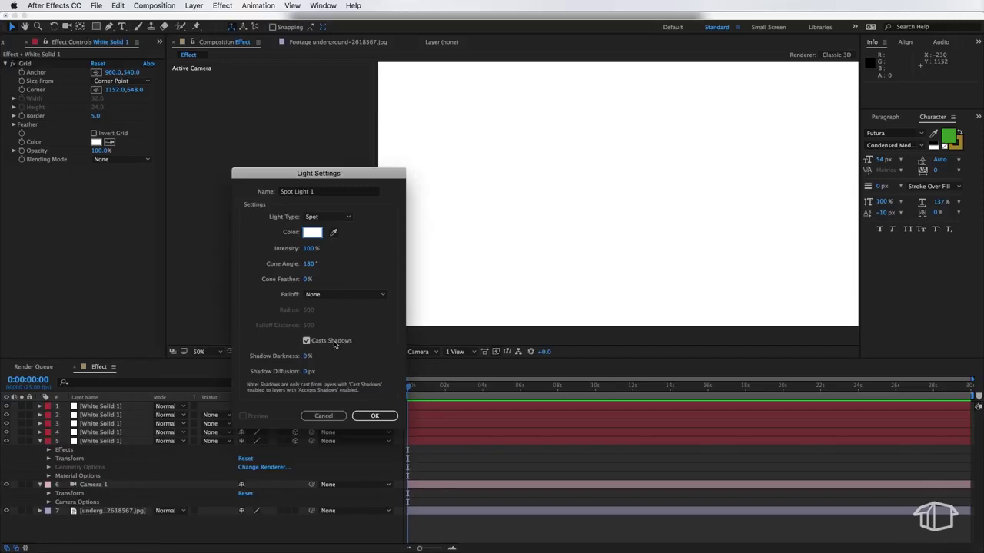
drag(307, 357, 372, 360)
click(374, 418)
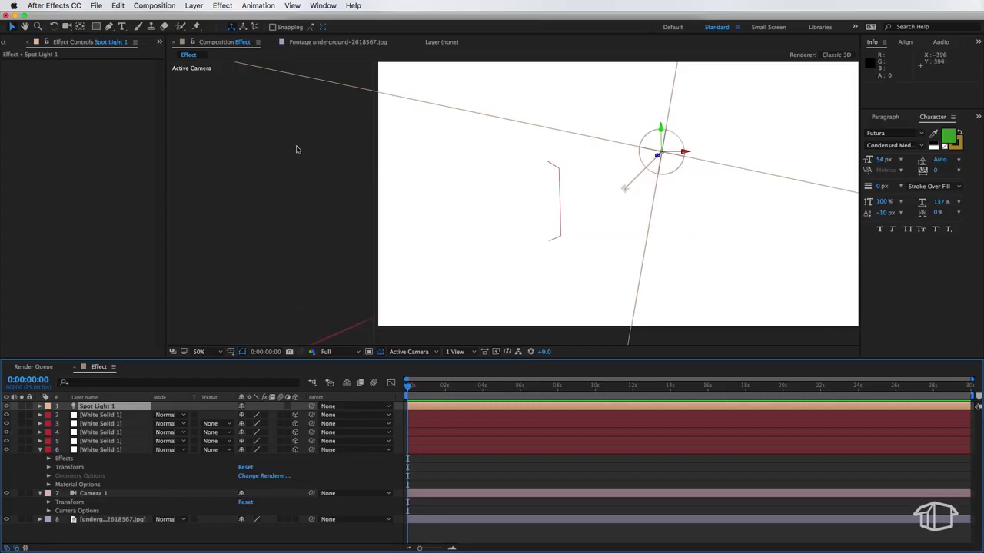
Step: Show the composition in two horizontal views, with the camera and spot light visible in the Top view
drag(436, 211, 380, 222)
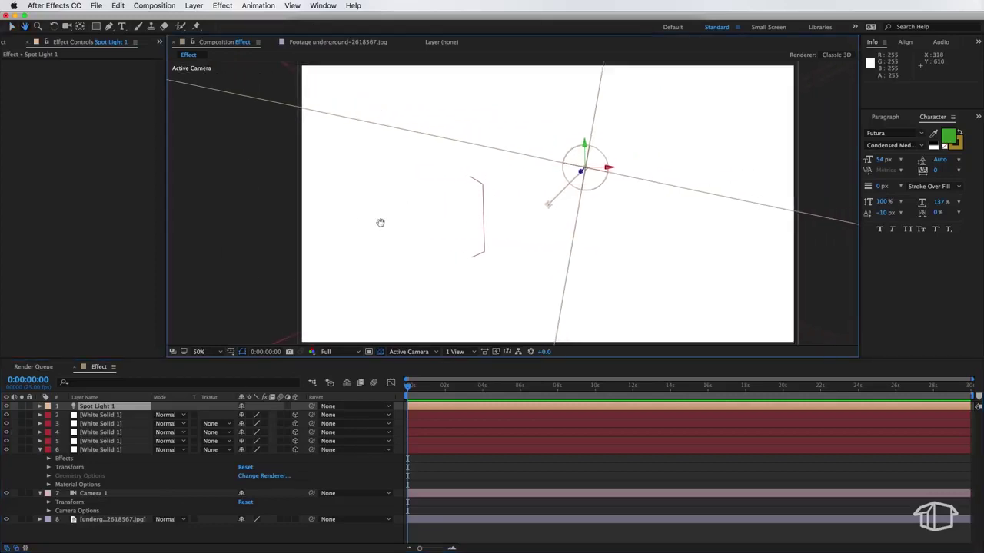
click(455, 352)
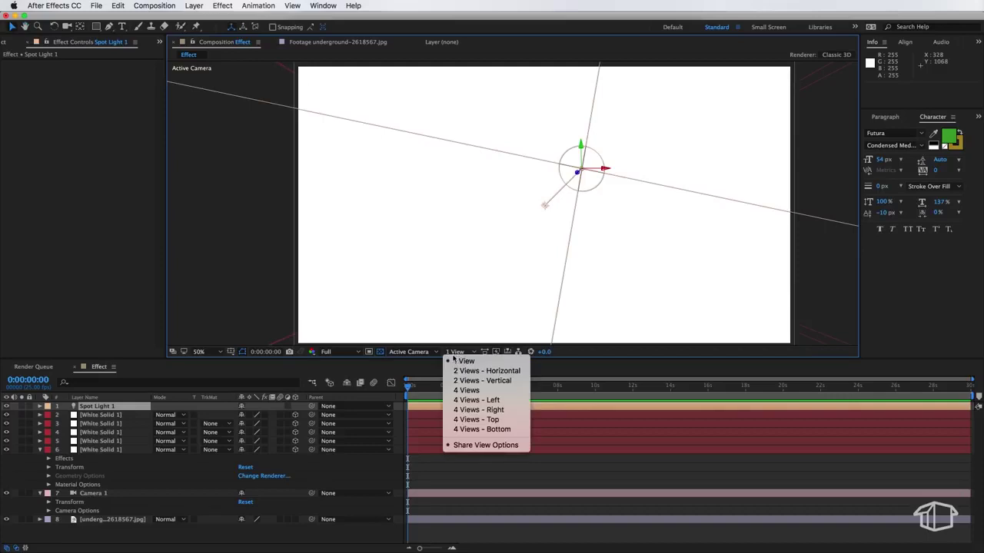
click(454, 359)
click(455, 352)
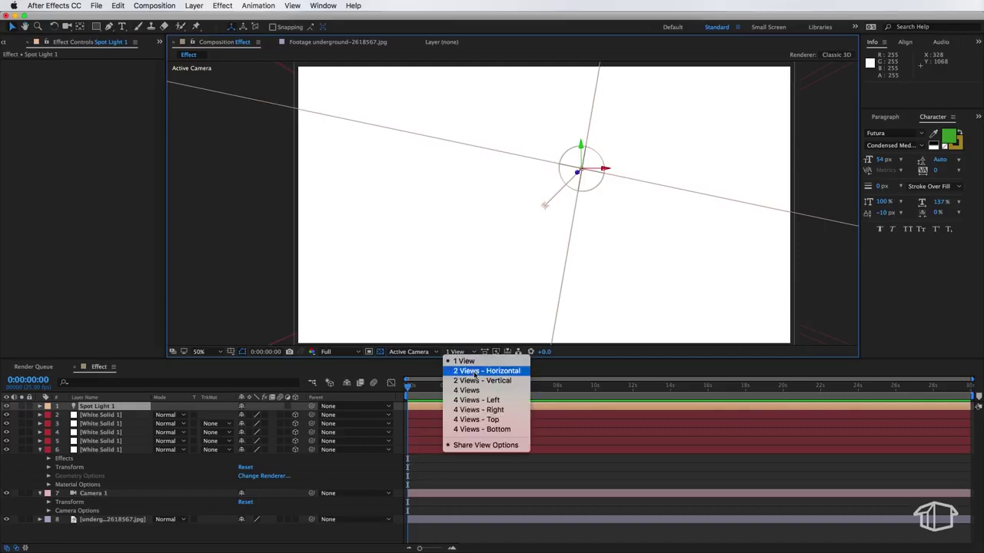
click(475, 372)
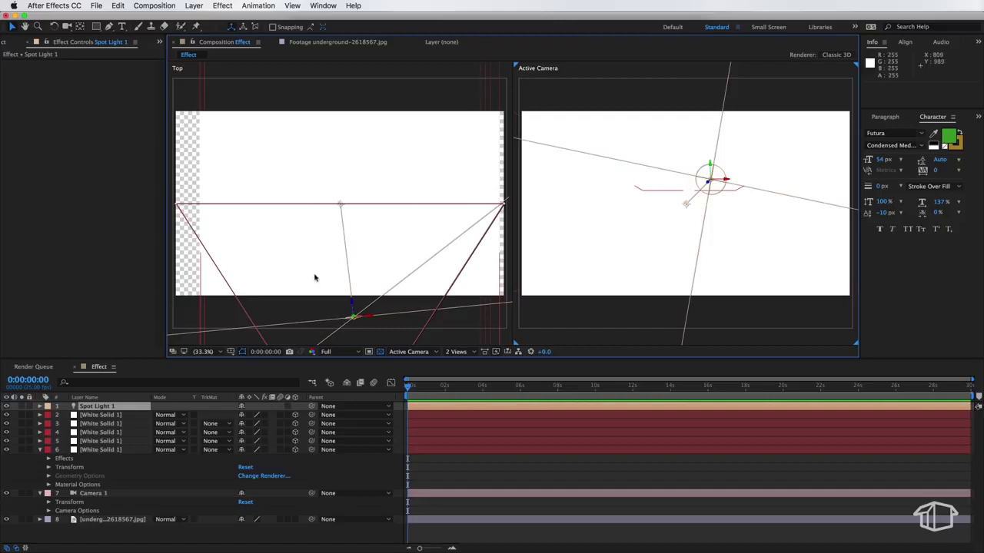
drag(315, 312, 307, 221)
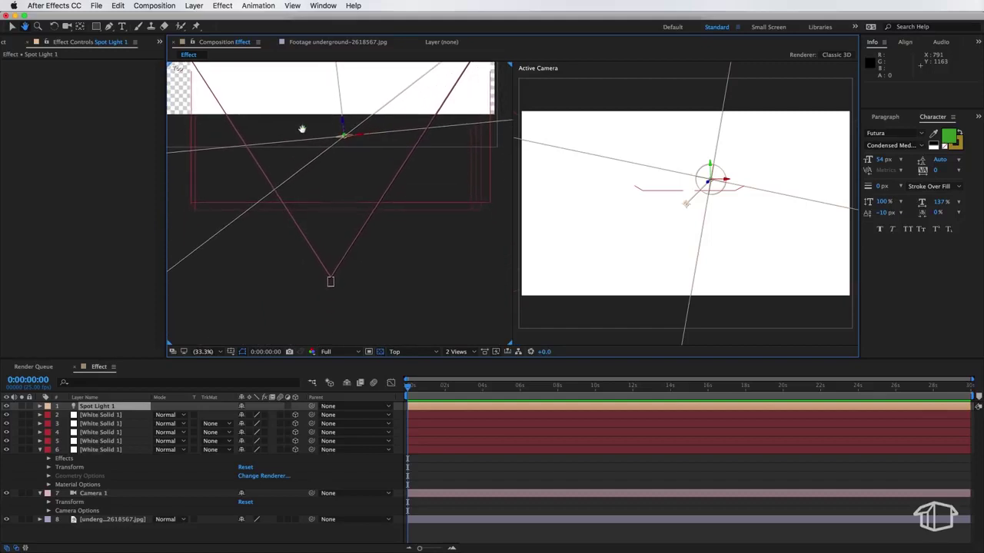
Step: Copy Camera 1's position value and paste it onto Spot Light 1 so the light sits at the camera
click(331, 283)
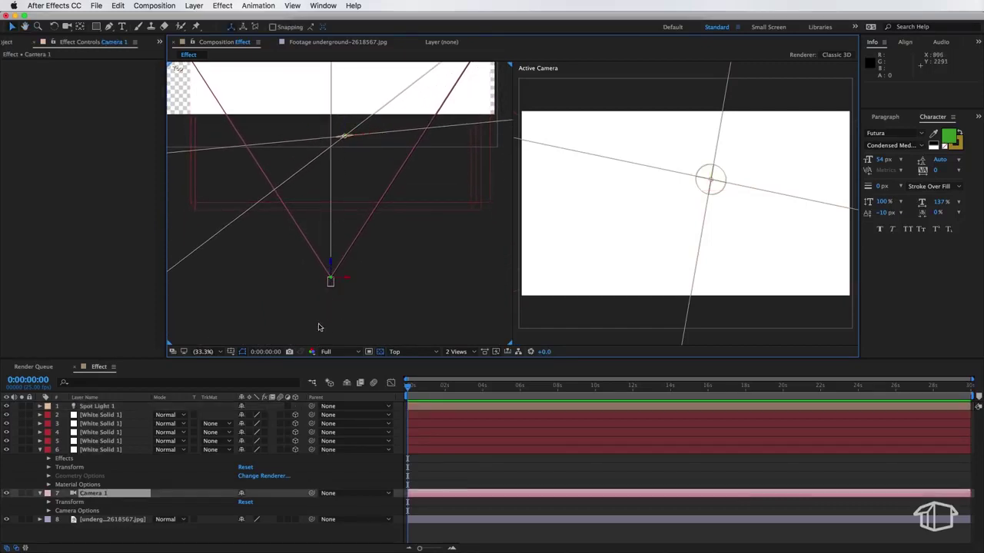
click(98, 494)
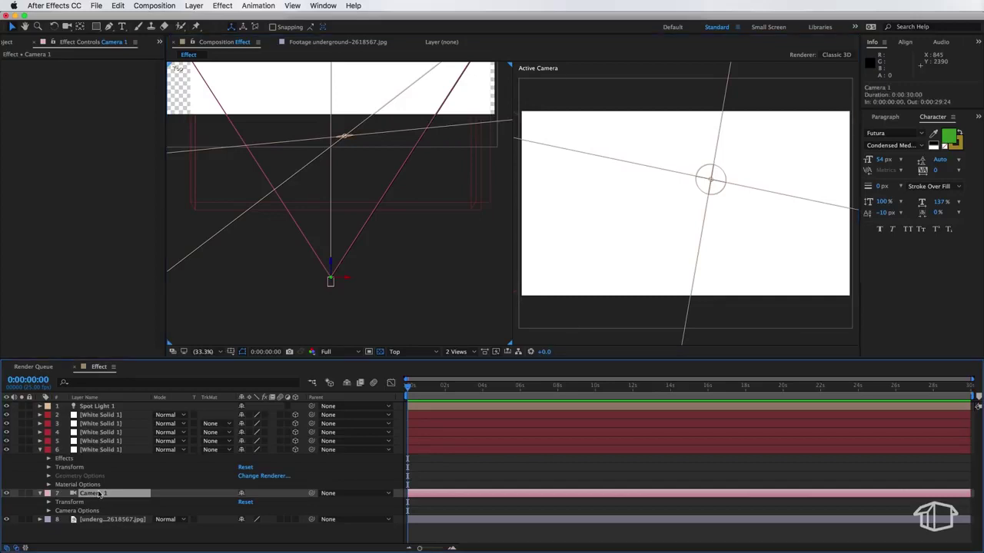
key(p)
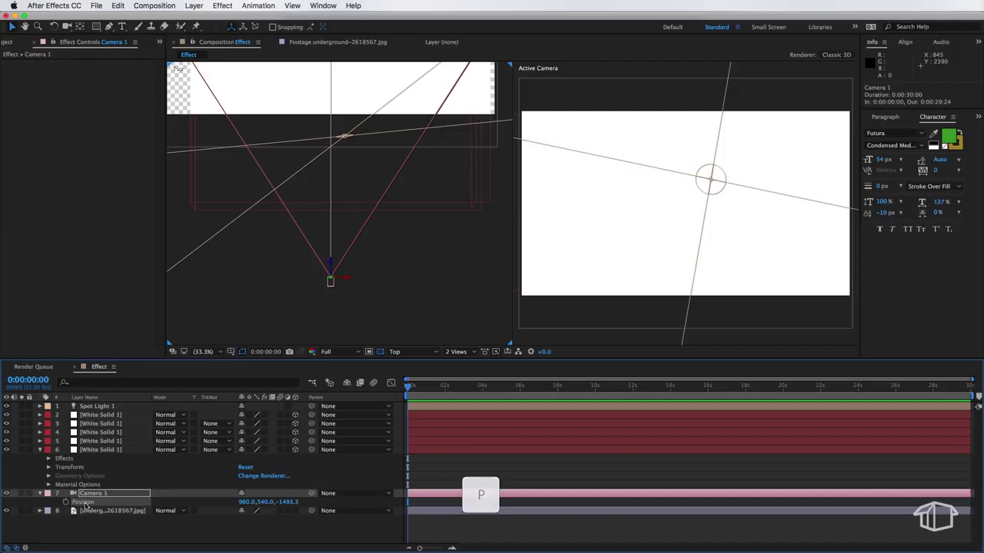
key(super+c)
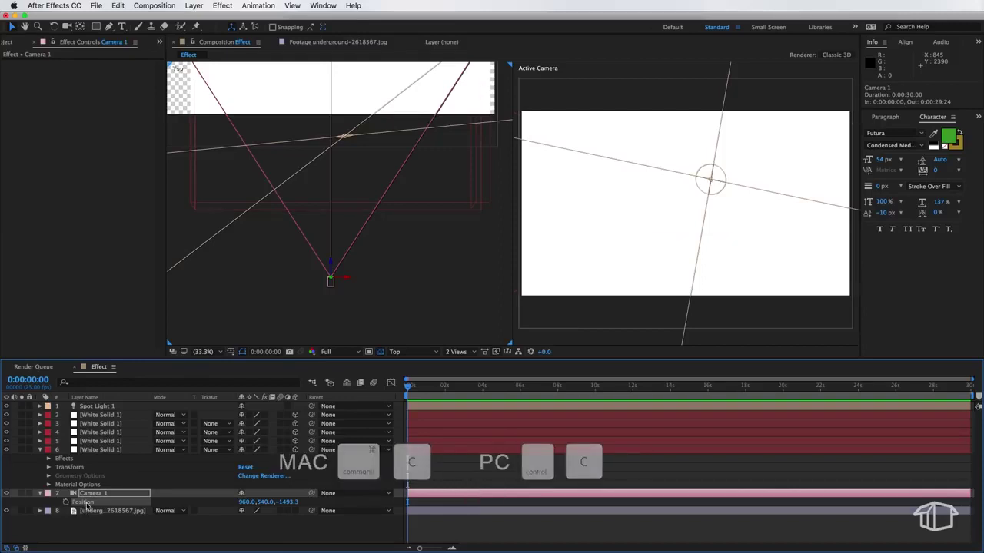
click(90, 407)
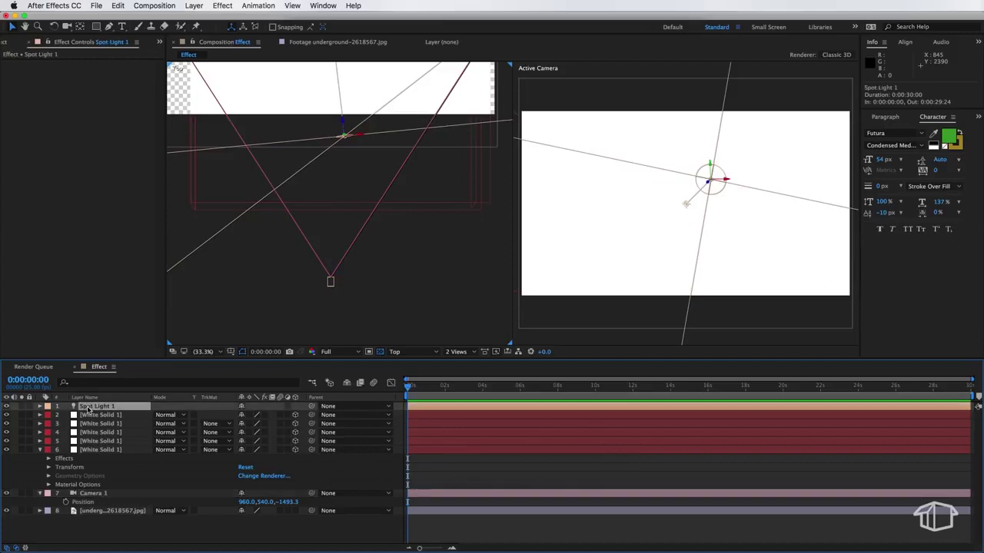
key(super+v)
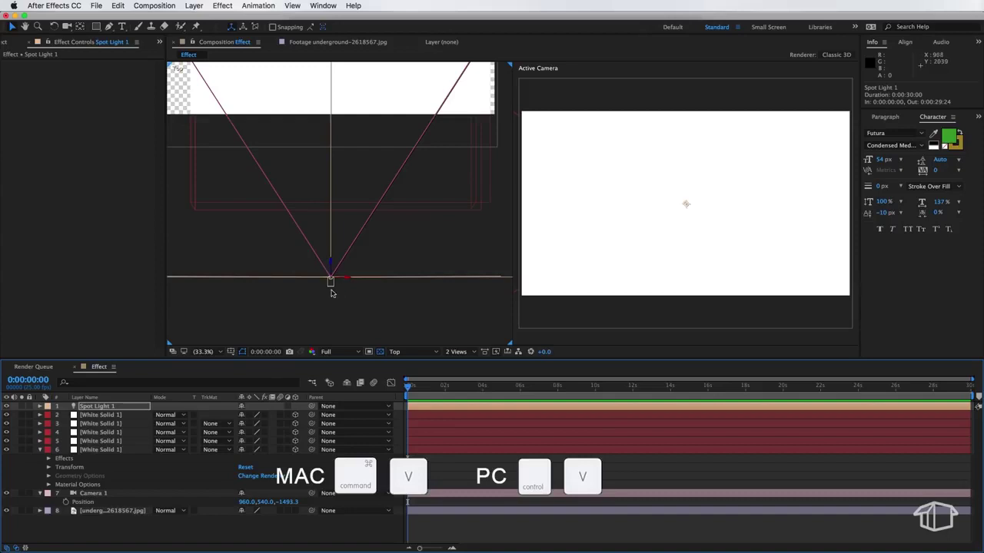
Step: Make the underground photo a 3D layer and paste the camera's position onto it
click(87, 511)
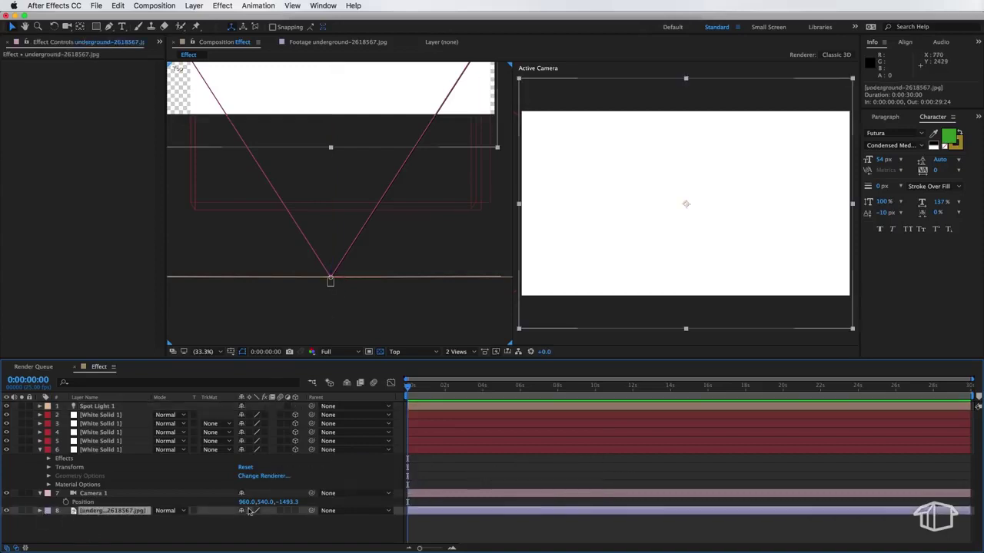
click(295, 512)
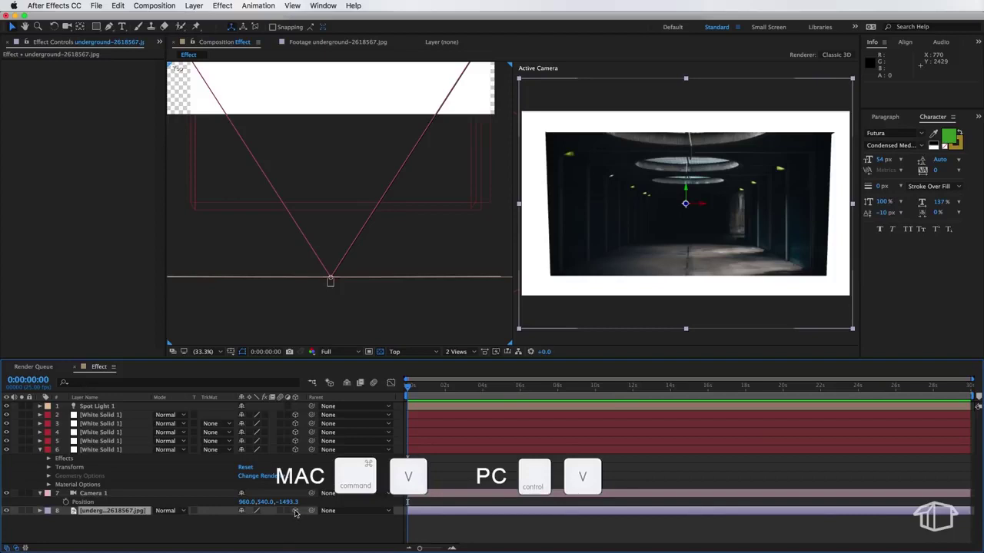
click(40, 511)
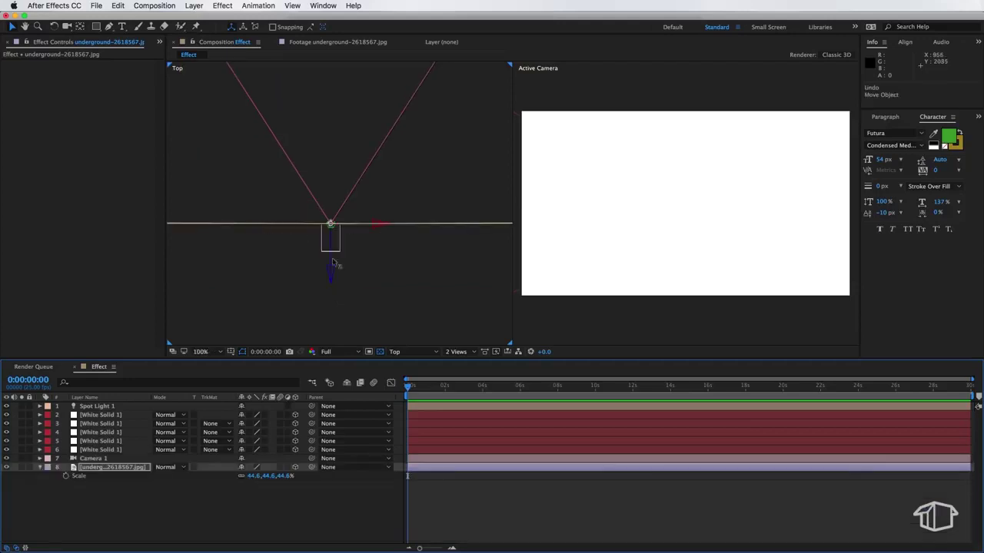
Step: Move the underground photo forward along its Z axis in the Top view so it sits just in front of the camera
click(332, 277)
drag(332, 277, 332, 258)
drag(335, 218, 338, 249)
scroll(338, 248, up, 2)
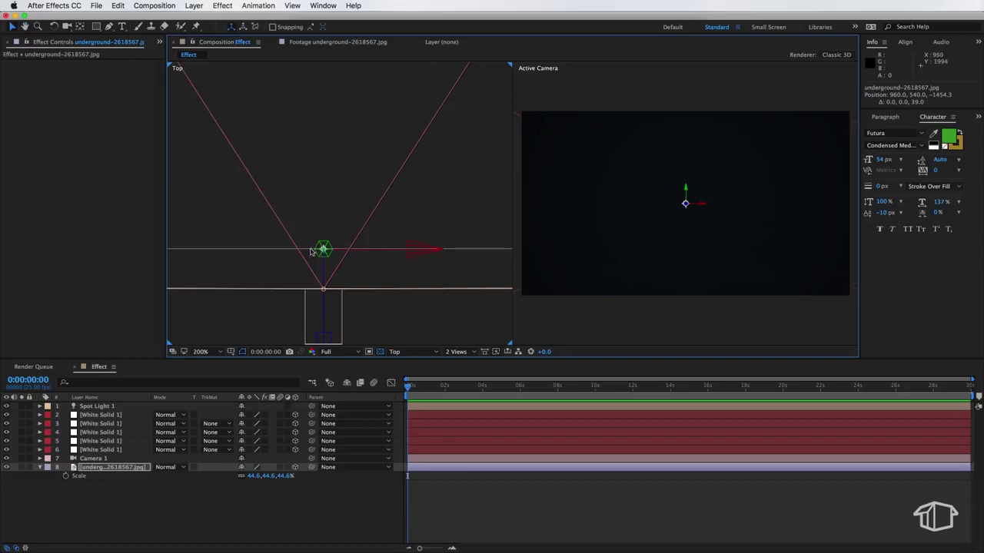
click(154, 499)
Step: Set the photo's scale to 1%, and enlarge it to about 1.4% to fill the active camera's frame
click(89, 469)
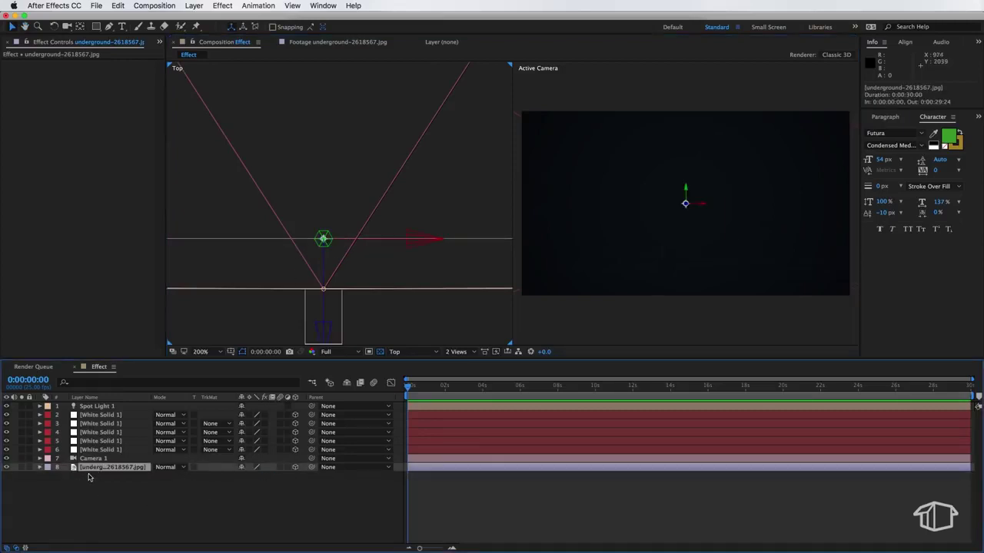
key(s)
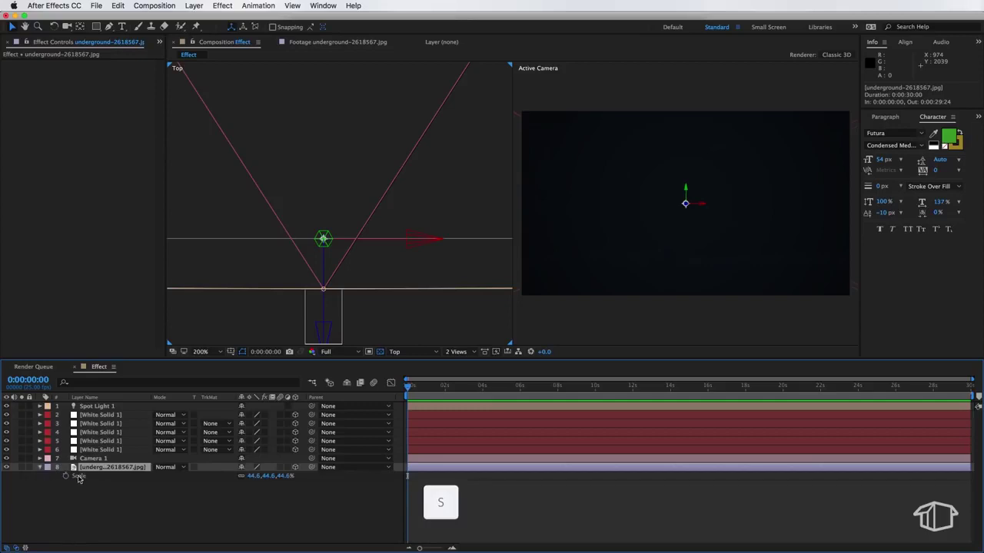
drag(282, 475, 266, 477)
click(265, 476)
text(1)
click(286, 499)
click(136, 467)
click(559, 204)
drag(535, 205, 520, 206)
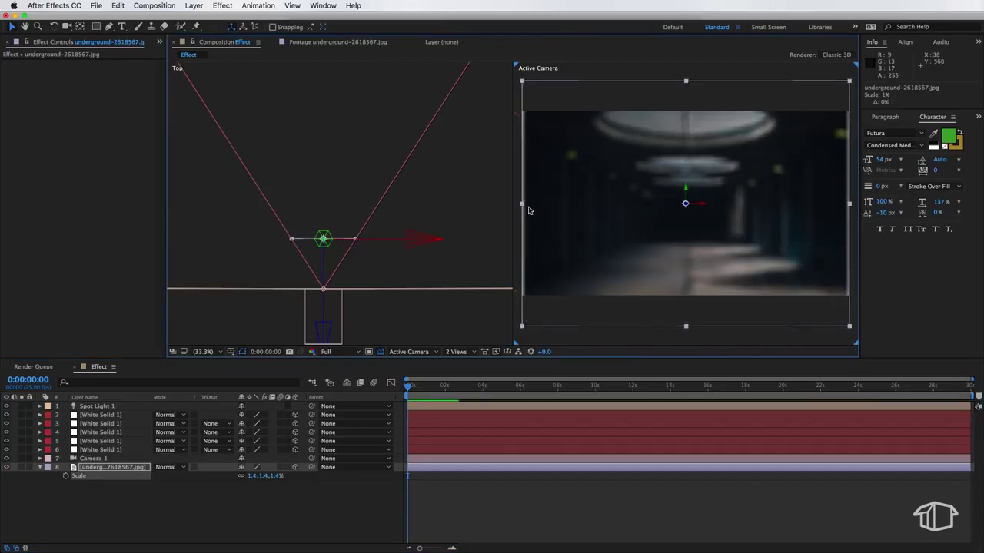
Step: Turn off Depth of Field in Camera 1's camera options
click(114, 495)
click(93, 458)
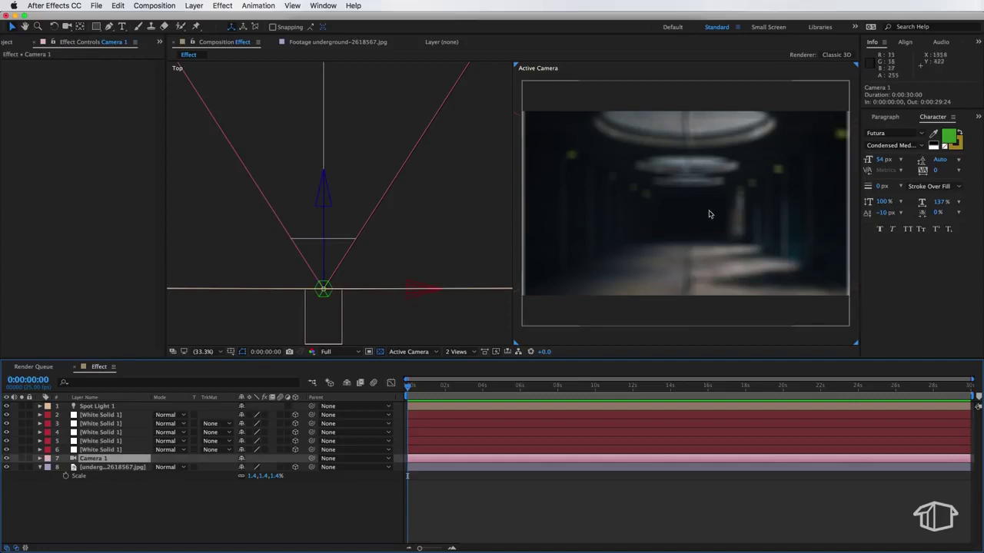
click(40, 459)
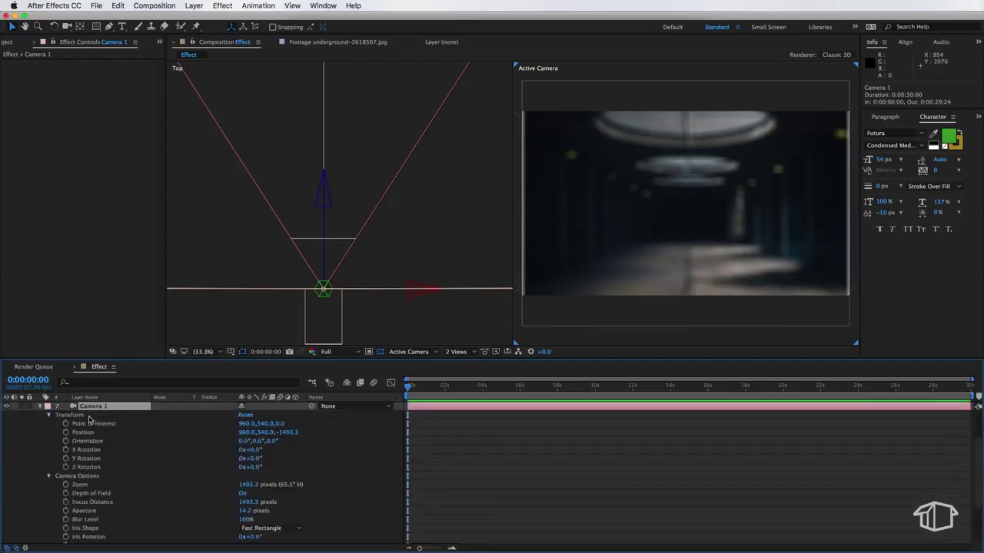
click(48, 476)
click(49, 521)
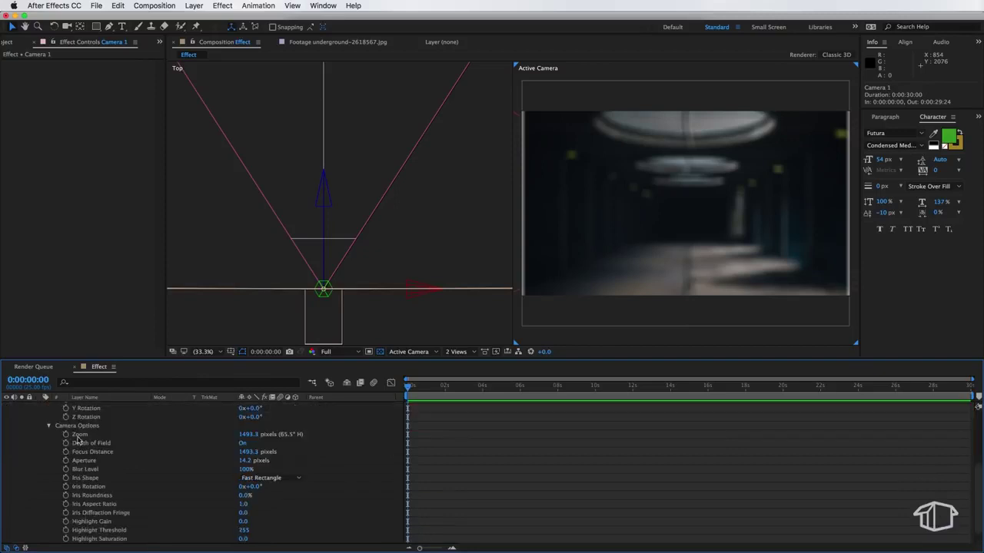
click(243, 443)
Step: Enlarge the photo slightly so its edges cover the camera frame, and return to a single active camera view
click(576, 179)
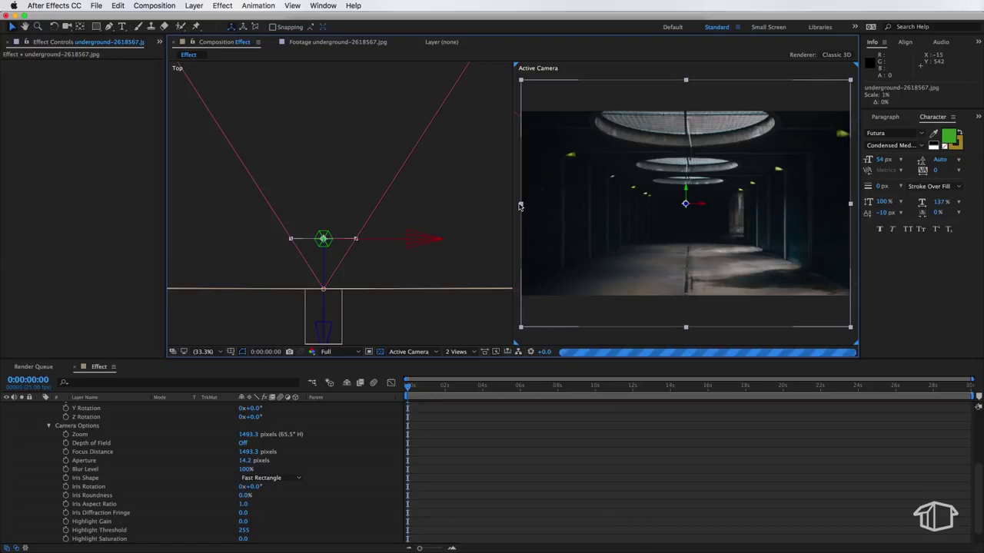
scroll(46, 473, up, 2)
click(45, 472)
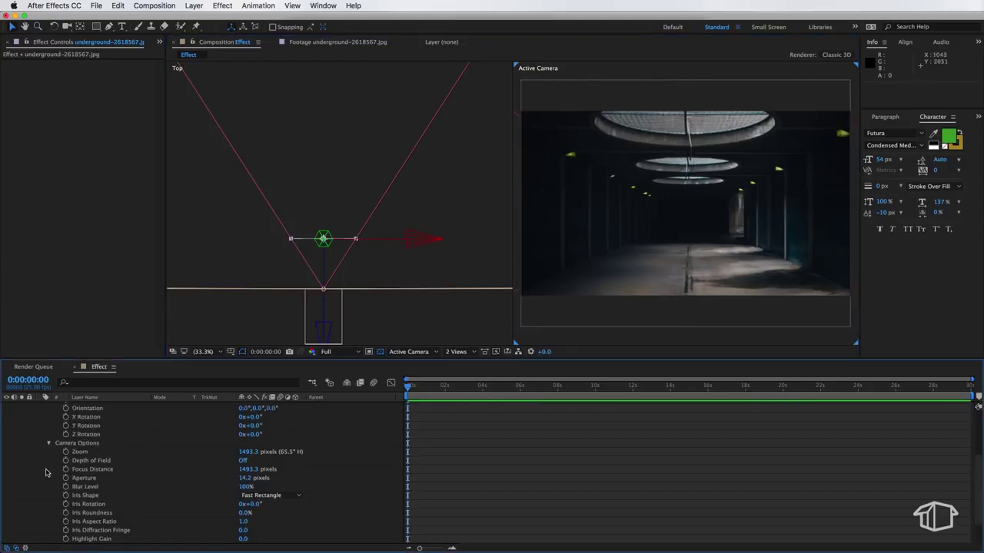
scroll(45, 473, up, 5)
key(s)
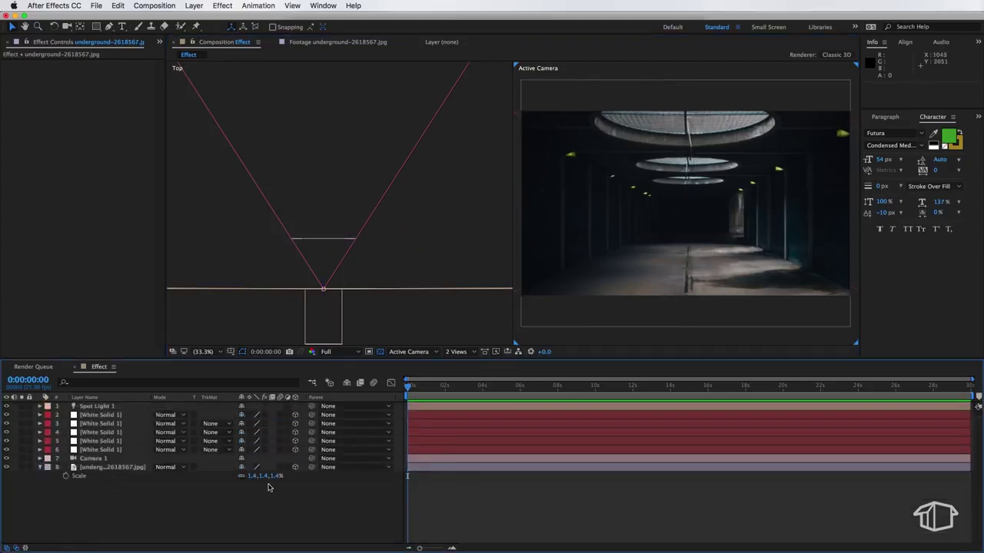
click(456, 351)
click(453, 388)
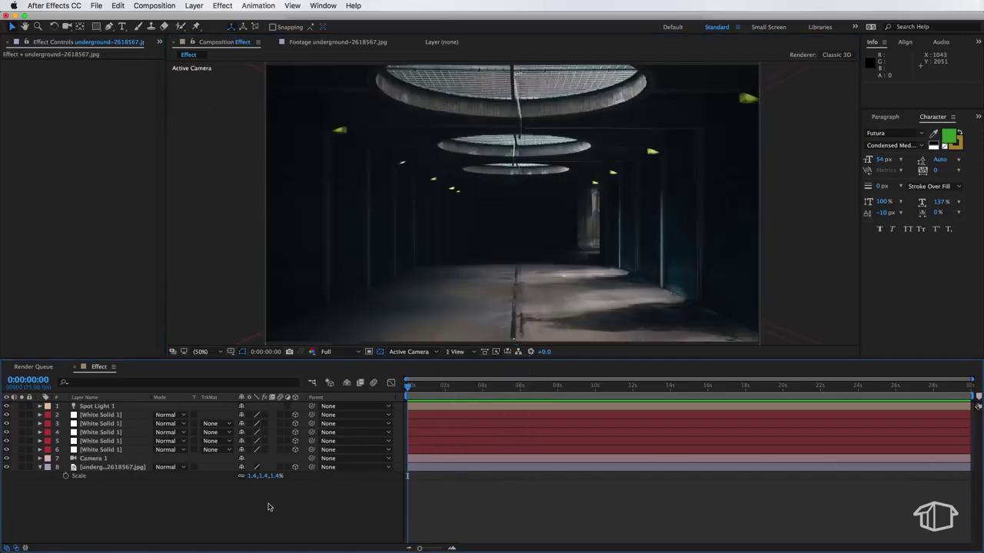
Step: Set the Casts Shadows material option of the underground photo layer to Only
key(s)
key(c)
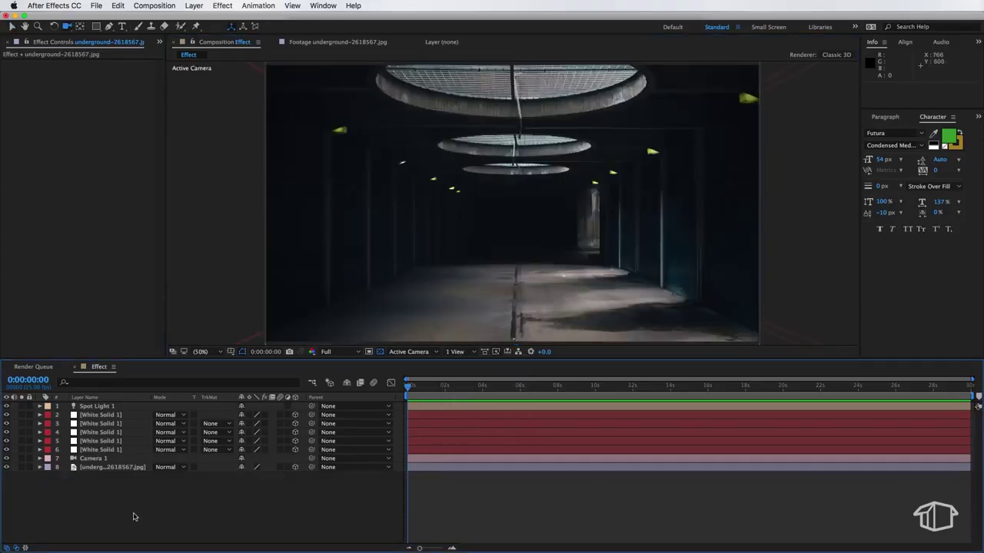
click(108, 467)
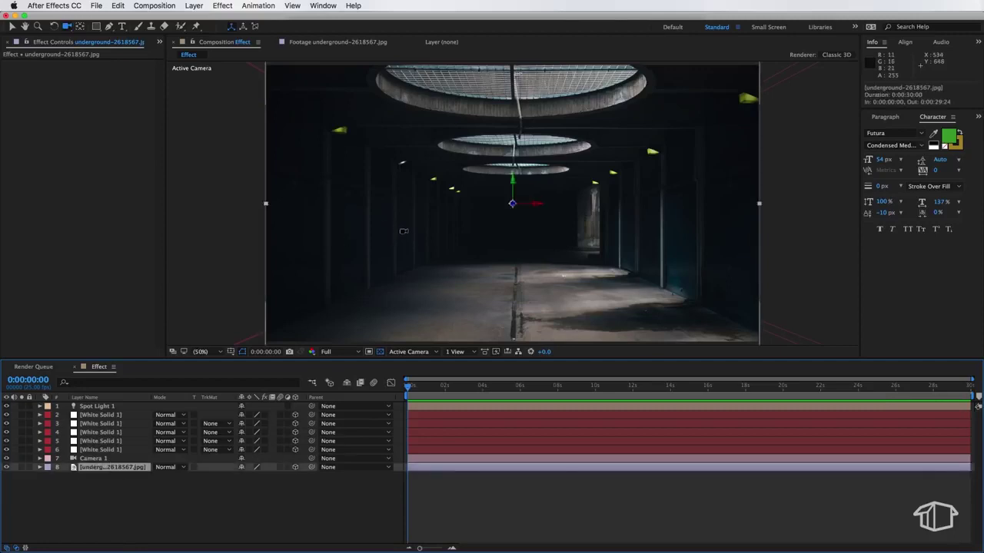
key(v)
click(131, 504)
click(132, 467)
click(40, 468)
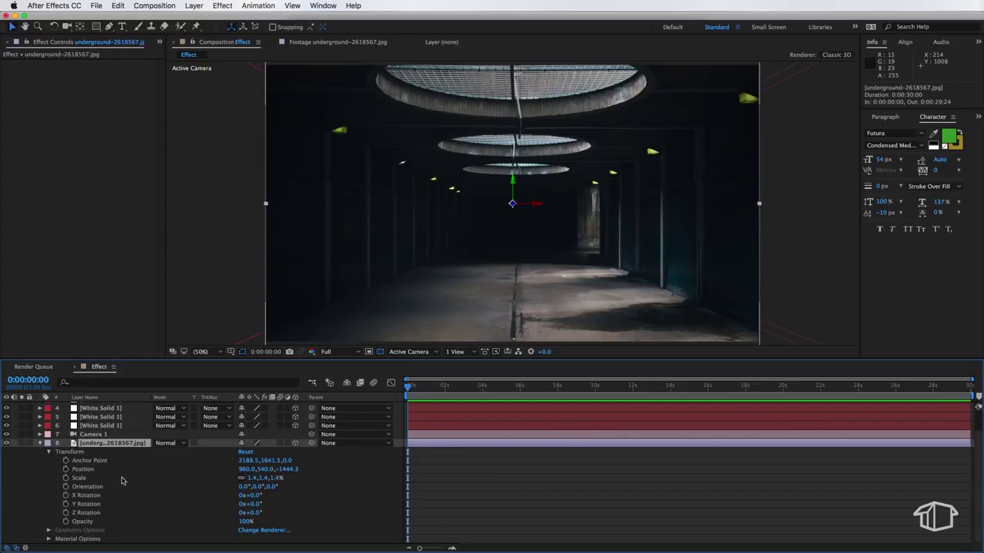
click(48, 539)
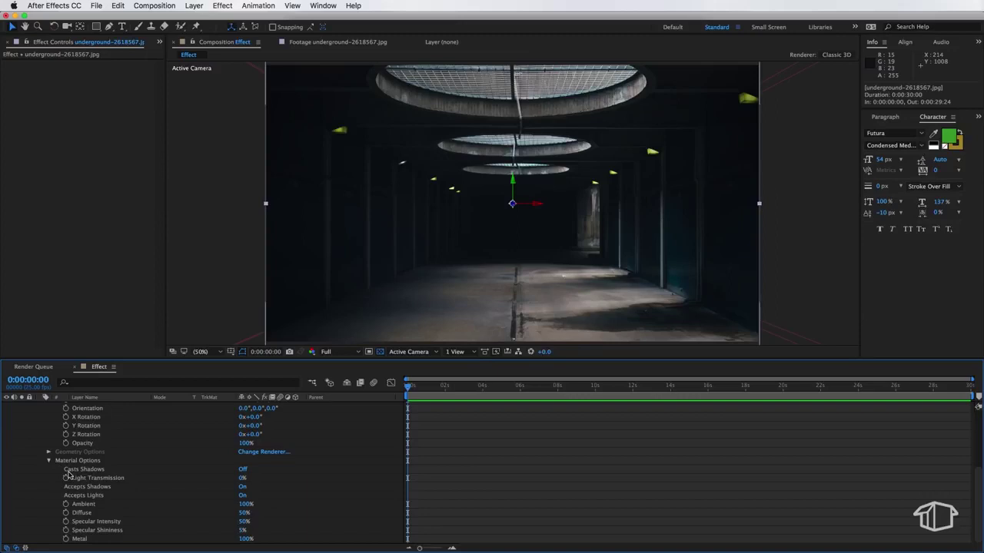
click(244, 470)
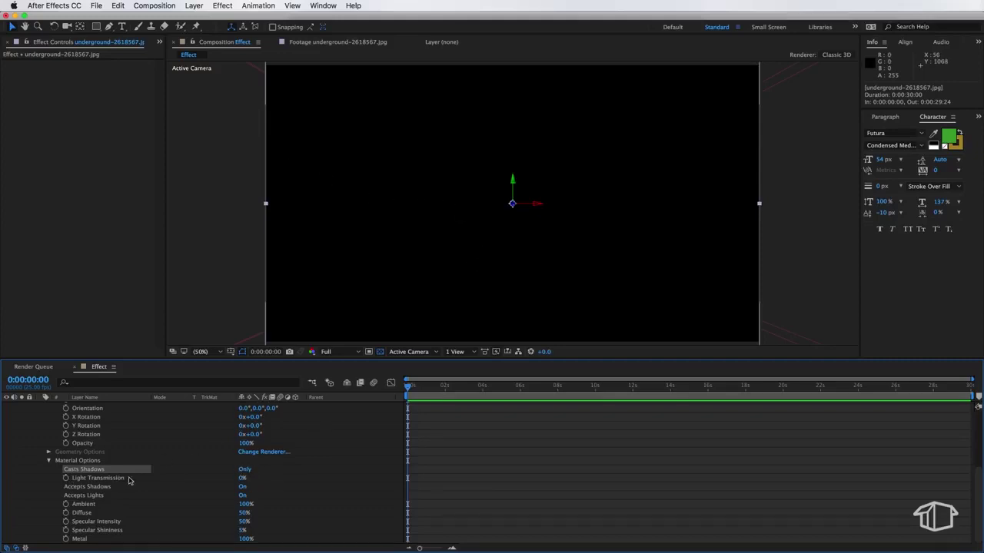
Step: Raise the photo's Light Transmission to 100% and collapse the layer's properties
drag(243, 478, 343, 480)
click(345, 481)
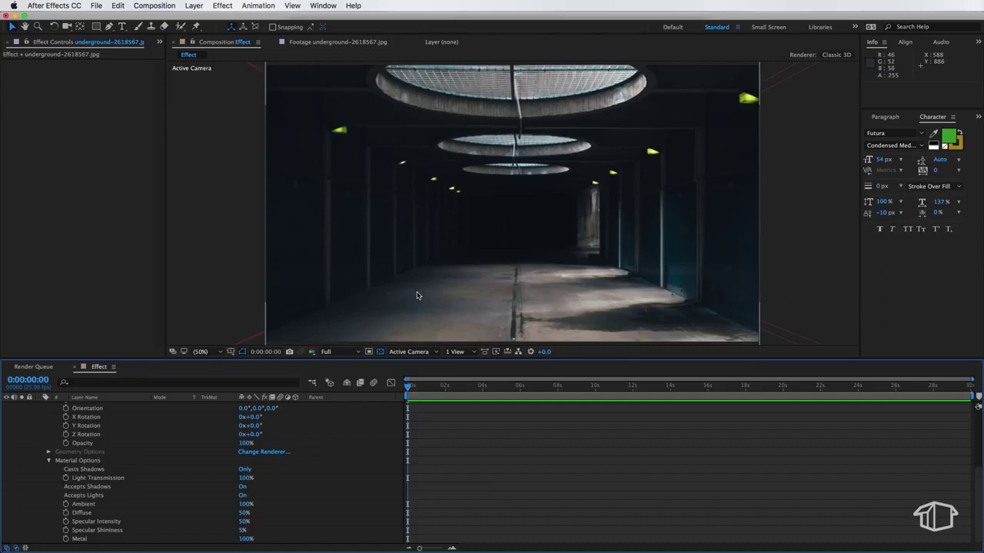
click(49, 461)
click(50, 461)
click(40, 455)
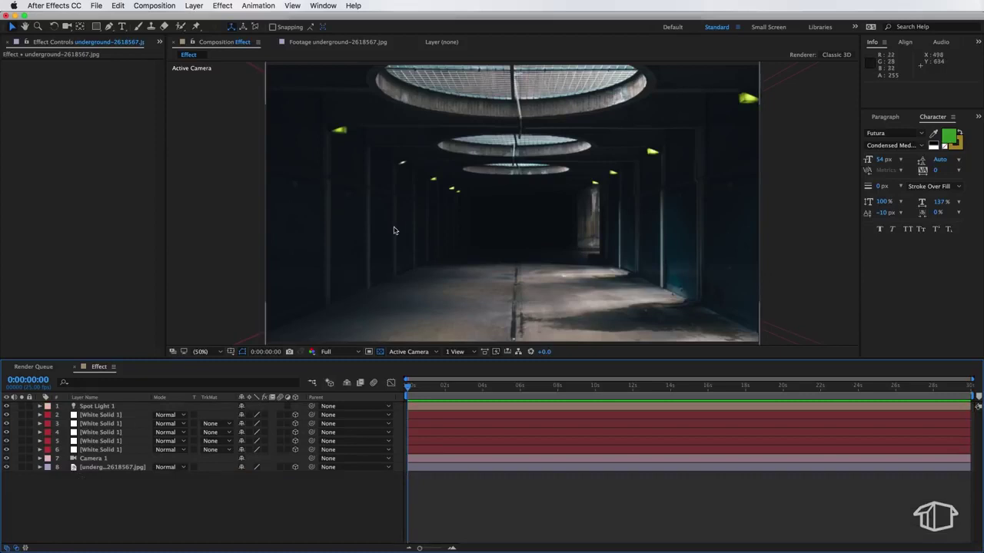
Step: Orbit the camera to examine how the photo projects onto the tunnel solids, and undo the orbit
key(c)
mouse_move(542, 229)
mouse_down()
mouse_move(520, 222)
mouse_move(534, 223)
mouse_up()
mouse_move(542, 224)
mouse_down()
mouse_move(580, 226)
mouse_move(522, 223)
mouse_up()
key(F2)
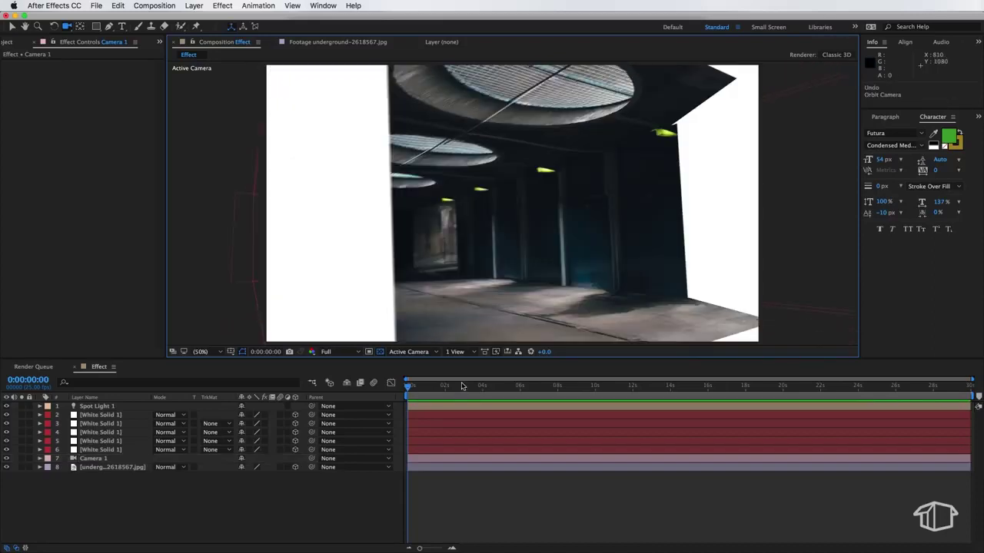
Step: Set Position and Point of Interest keyframes for Camera 1 at 0:00:00:00
click(91, 459)
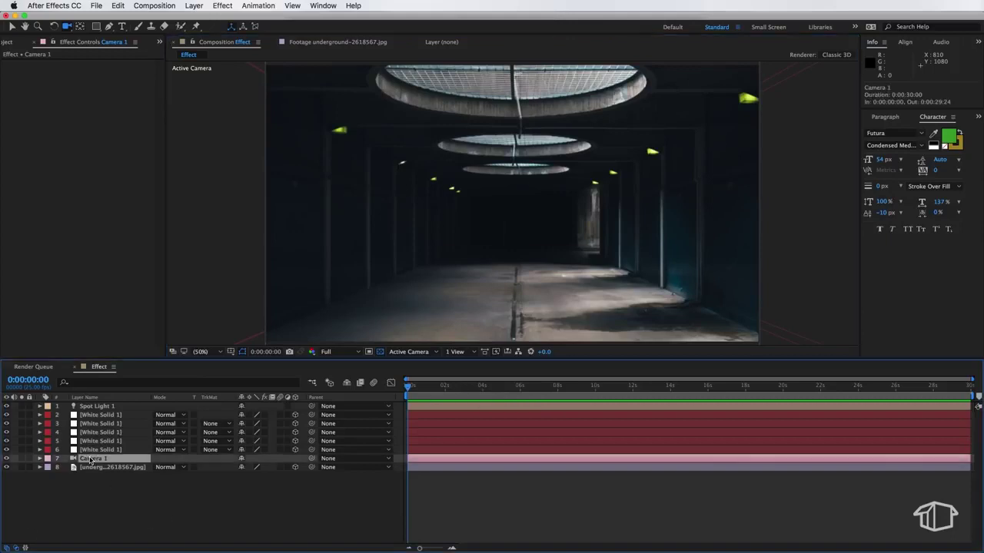
click(40, 459)
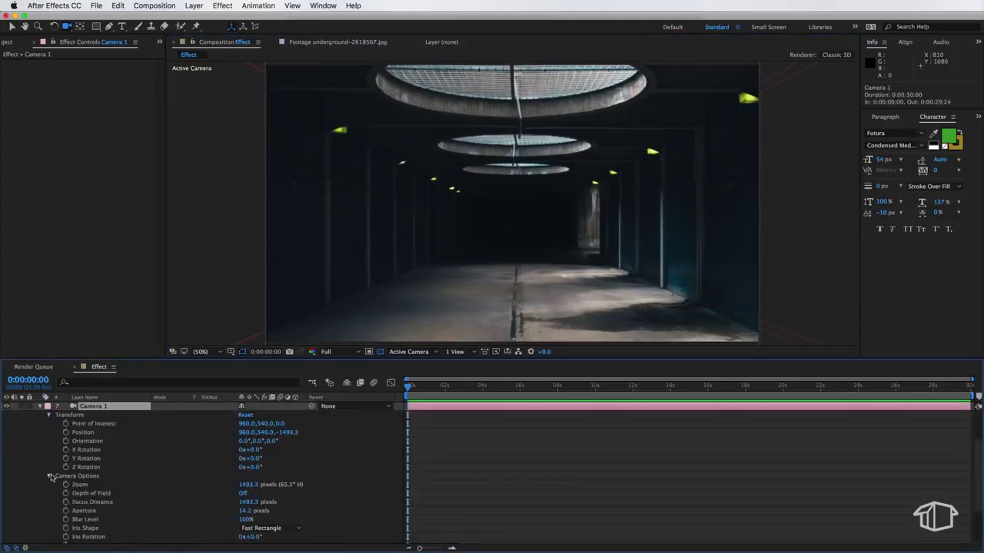
click(50, 476)
click(66, 485)
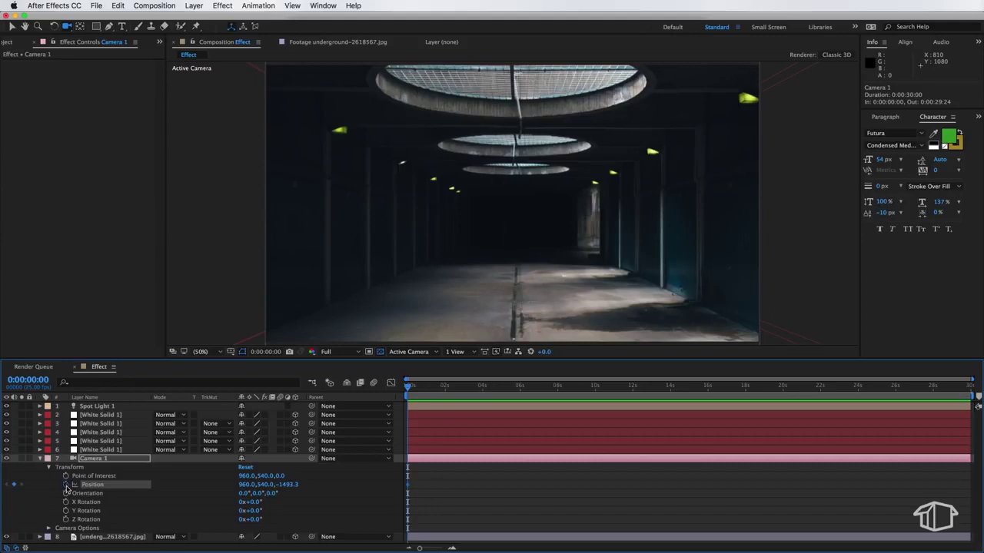
click(66, 477)
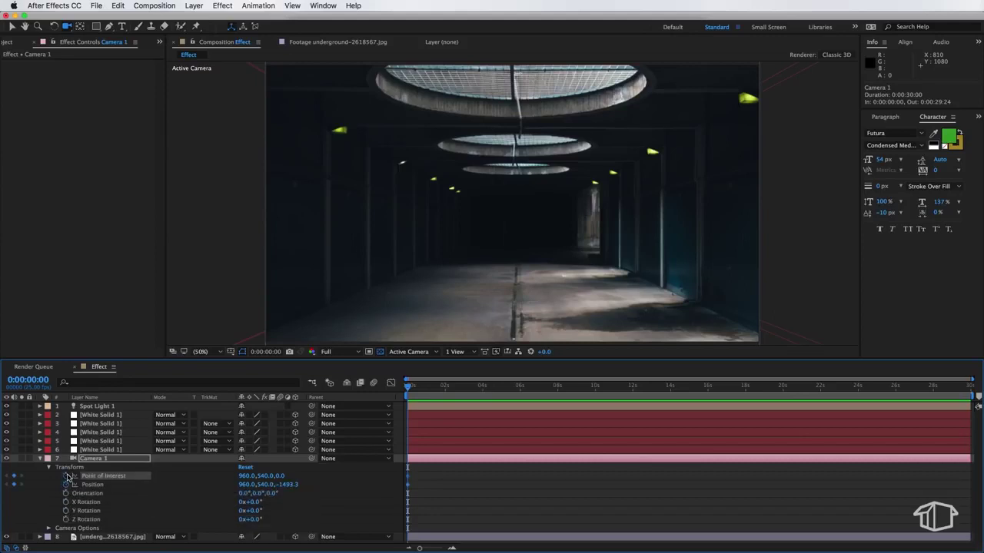
Step: At 0:00:05:01, push the camera forward into the tunnel along Z to about -937 with Track Z Camera
drag(69, 28, 108, 61)
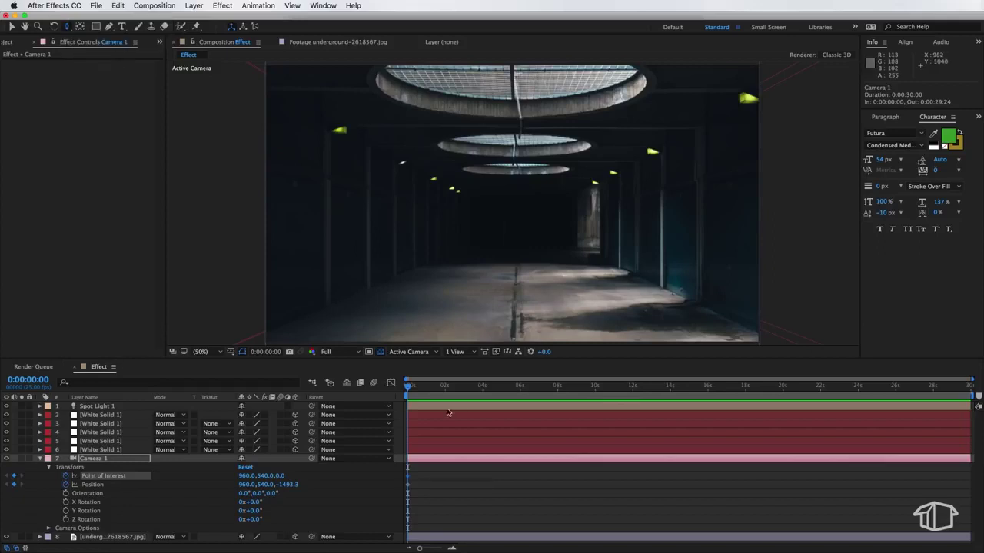
drag(417, 386, 502, 385)
drag(477, 272, 511, 202)
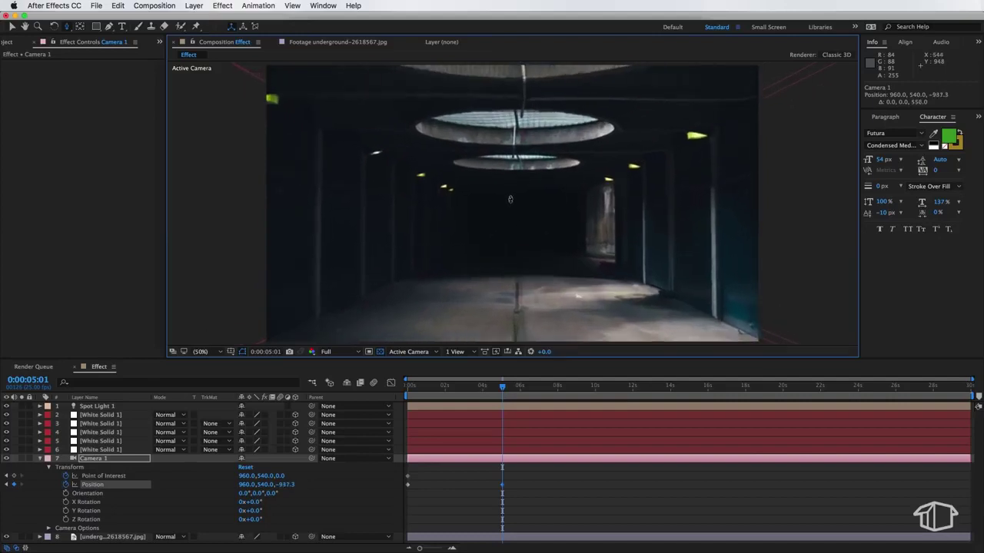
Step: Preview the five-second forward camera move and return to the start of the composition
key(space)
click(496, 352)
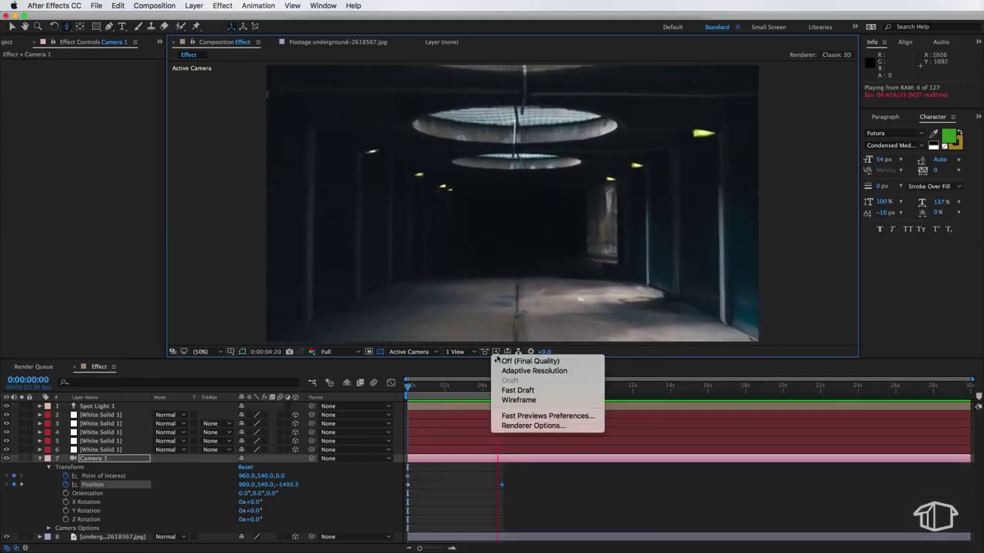
click(445, 517)
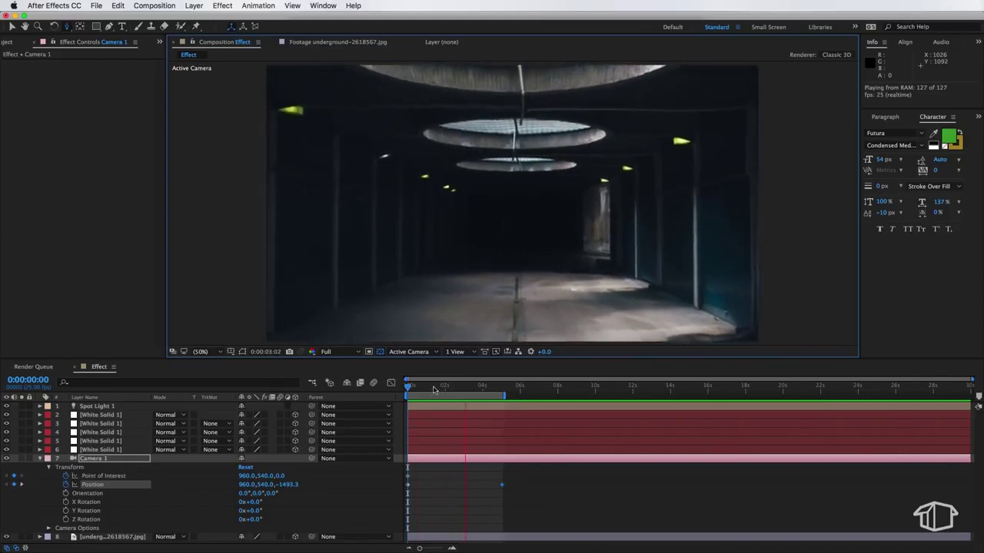
click(399, 393)
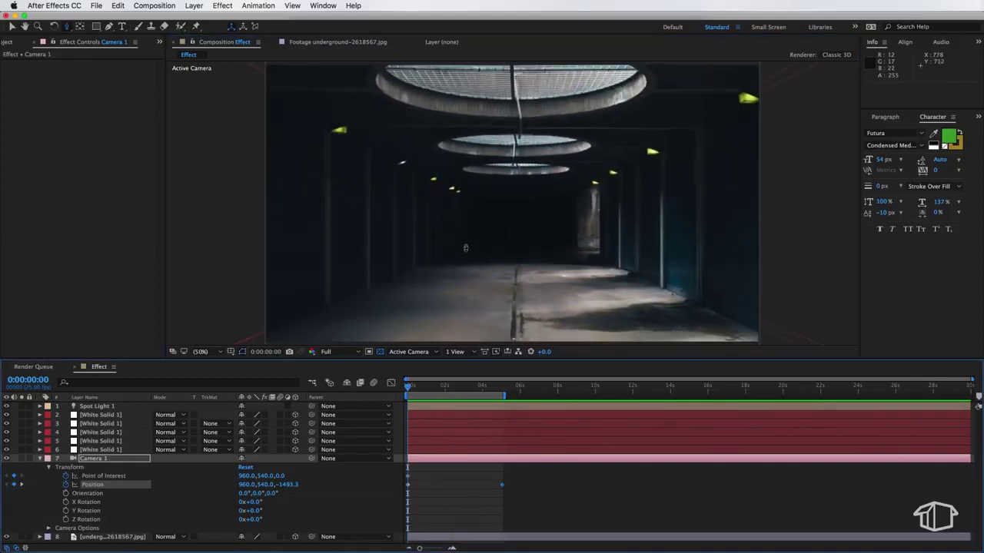
Step: Lower the camera at the first keyframe with Track XY Camera, to a position of about 958, 630, -1493.3
click(67, 27)
click(119, 26)
drag(527, 265, 526, 242)
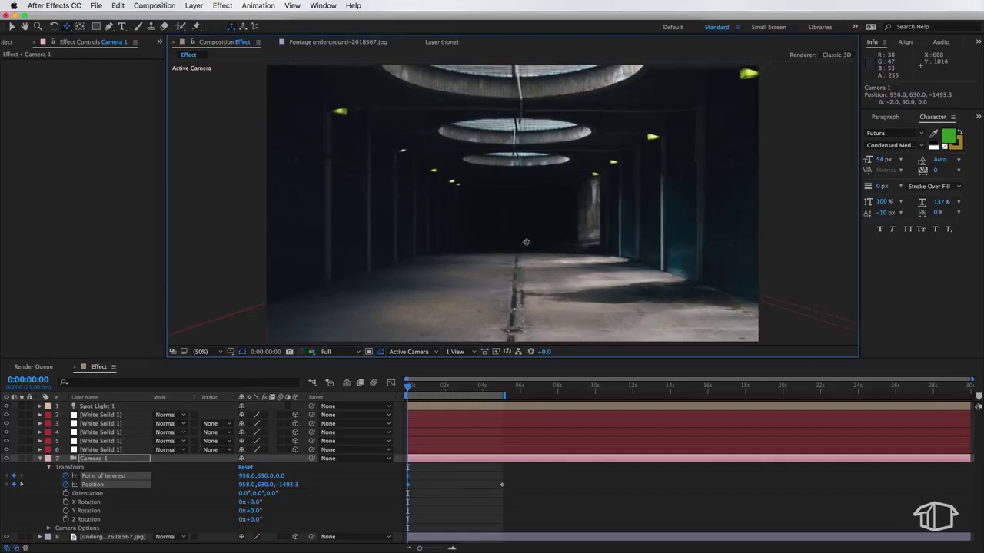
Step: Orbit the camera sideways at the 0:00:05:01 keyframe so the move ends at an angle, and preview the animation
drag(412, 389, 458, 390)
key(n)
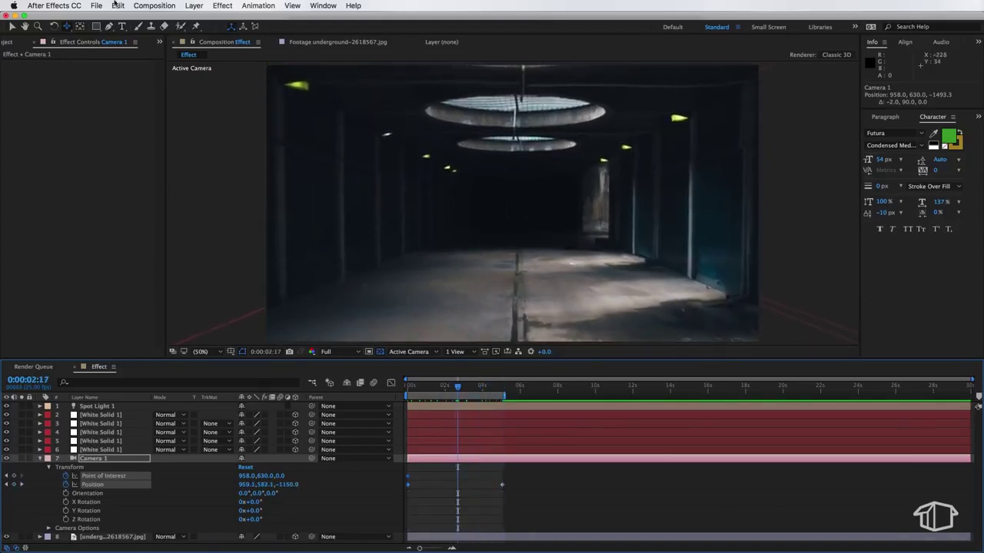
drag(431, 182, 530, 162)
key(space)
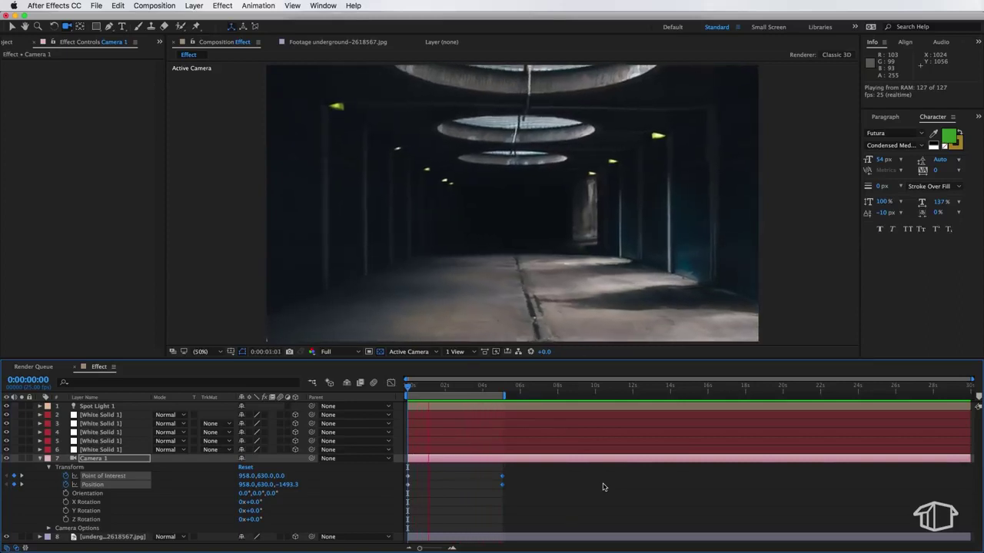
key(space)
key(space)
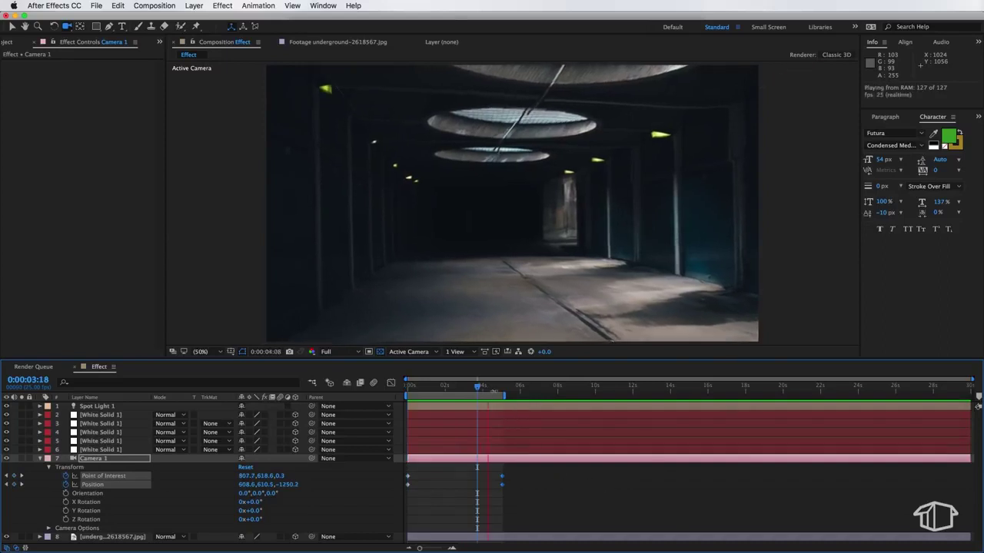
Step: Examine the wall, ceiling and floor solids near the end of the camera move, and play the animation back
click(383, 129)
click(354, 149)
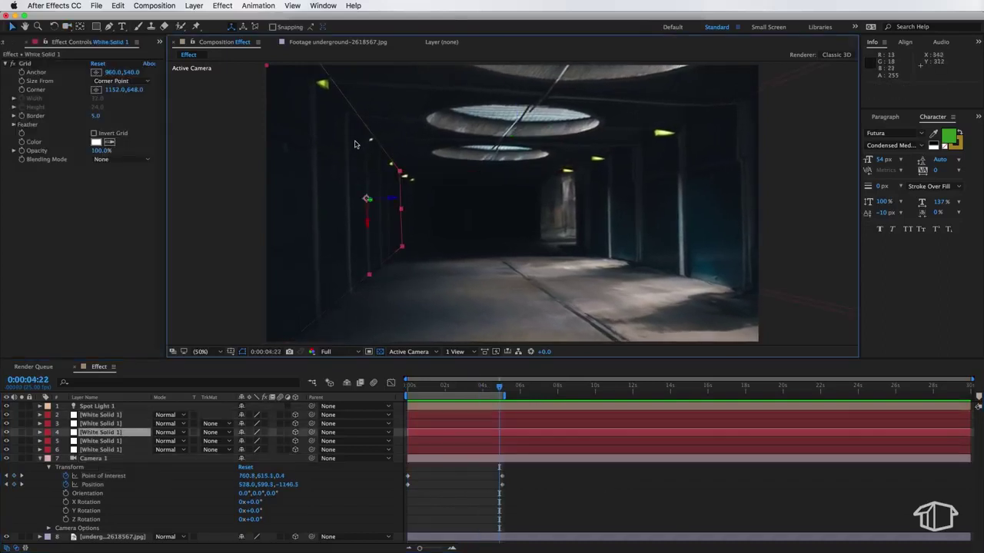
click(440, 110)
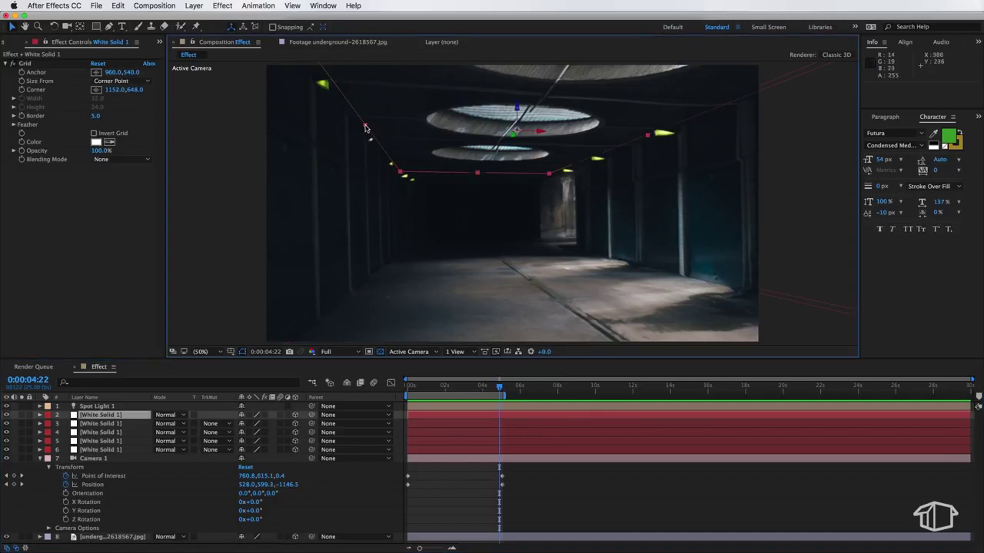
click(391, 185)
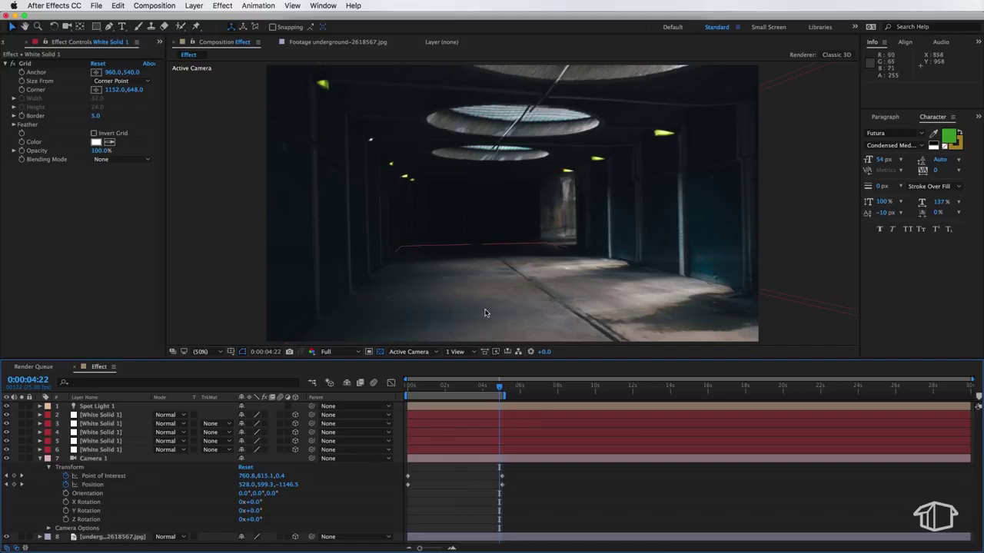
key(space)
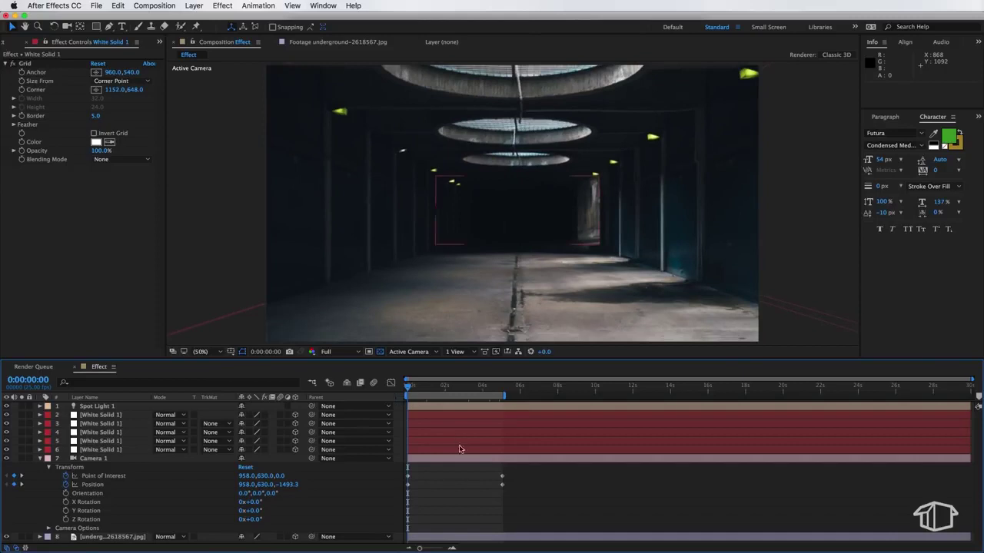
key(space)
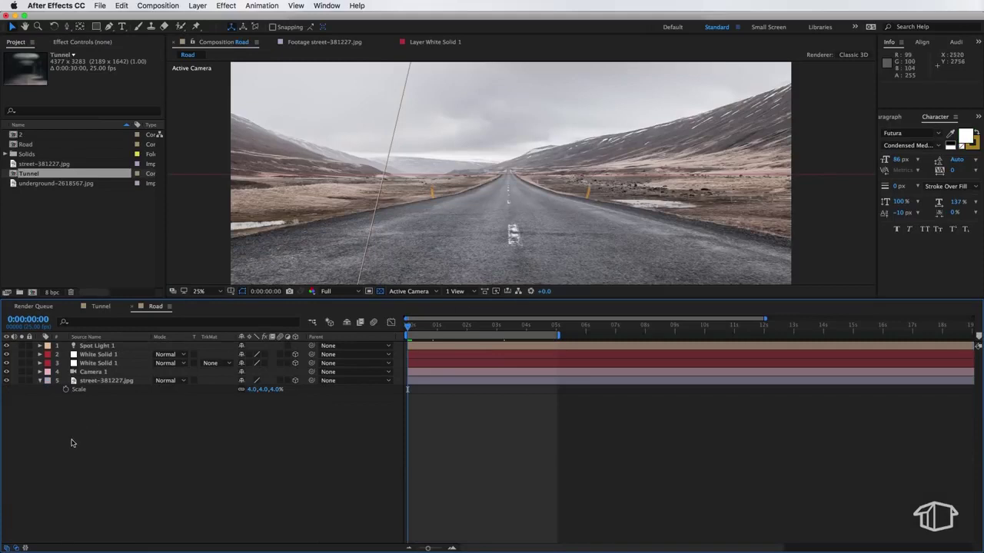
Step: Examine how the two white solids in the Road composition are placed as sky backdrop and ground plane
click(93, 355)
key(comma)
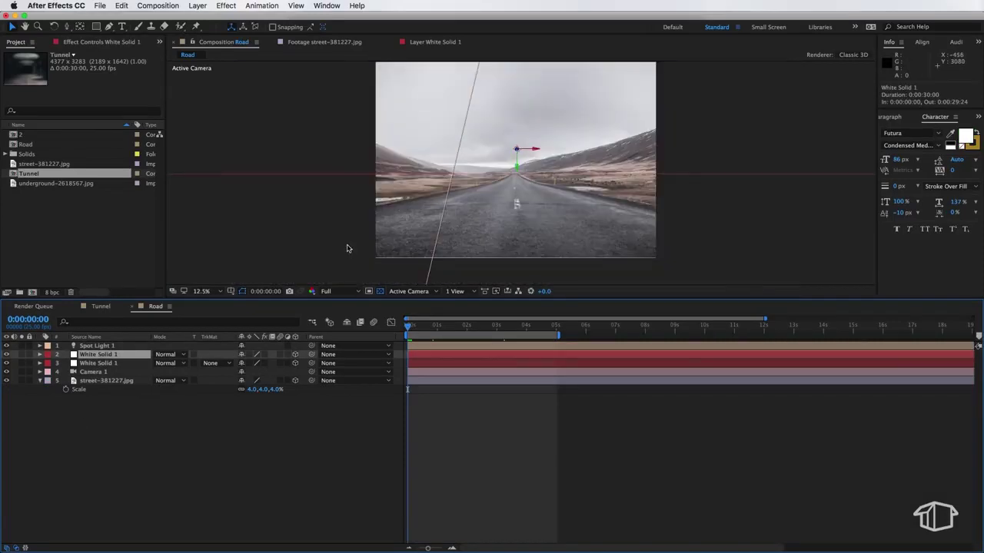
click(97, 364)
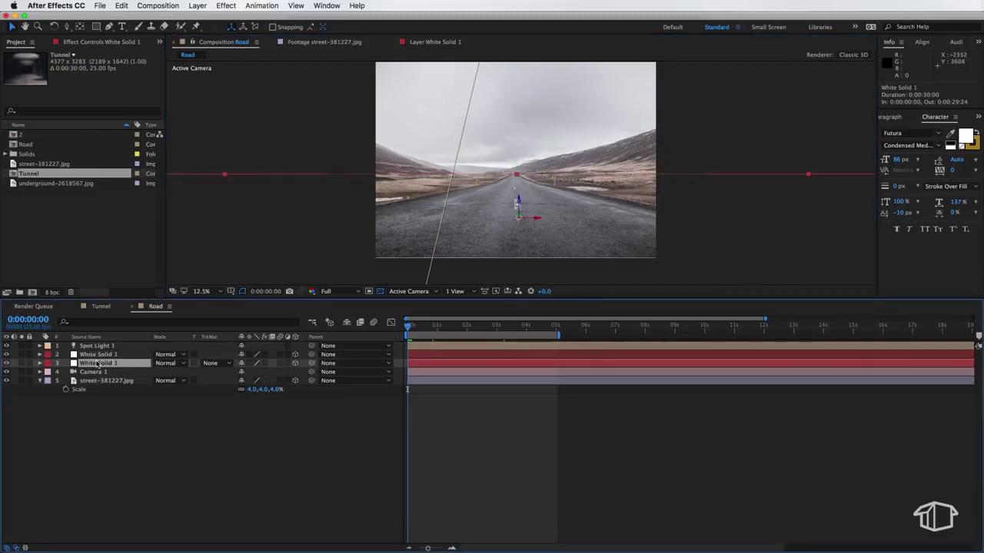
click(101, 354)
key(comma)
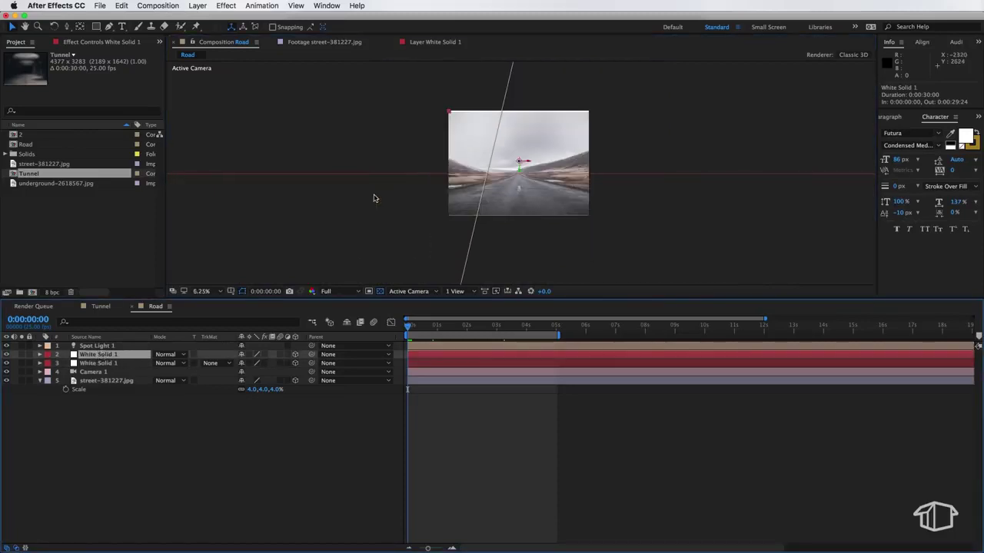
key(period)
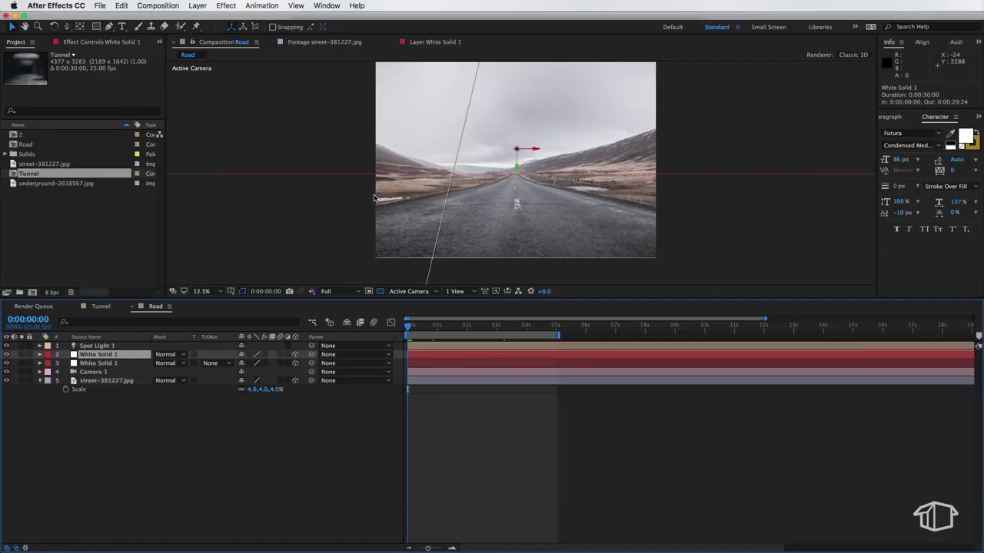
click(113, 362)
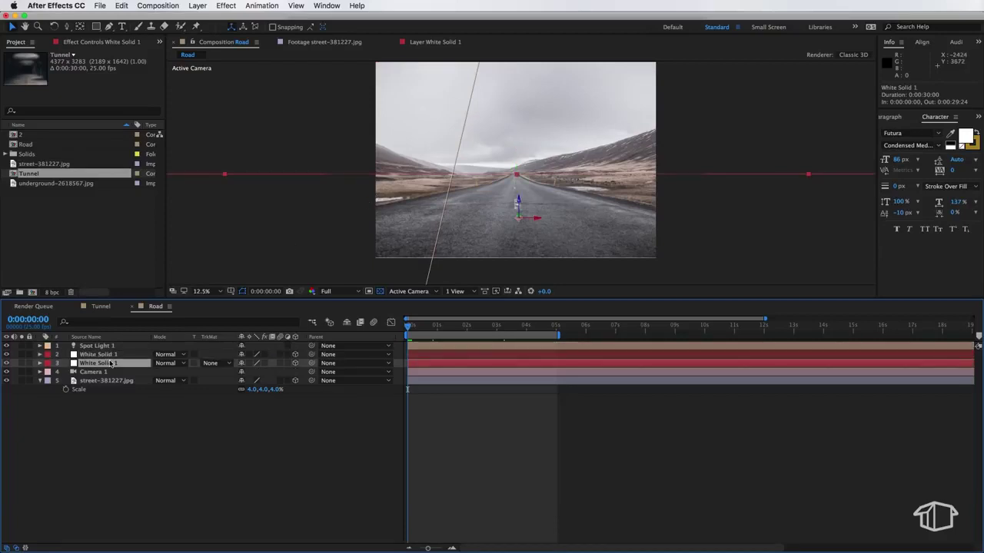
click(311, 122)
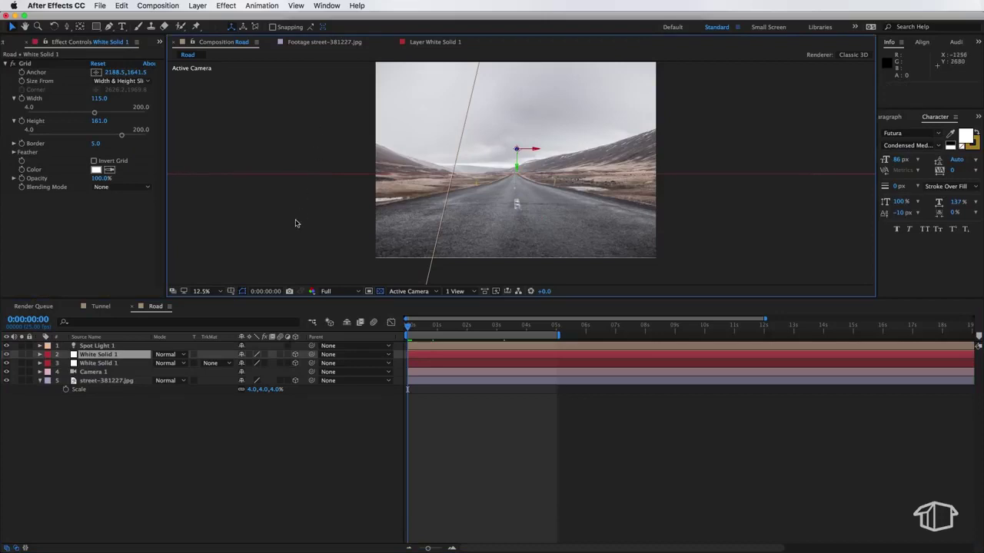
click(516, 205)
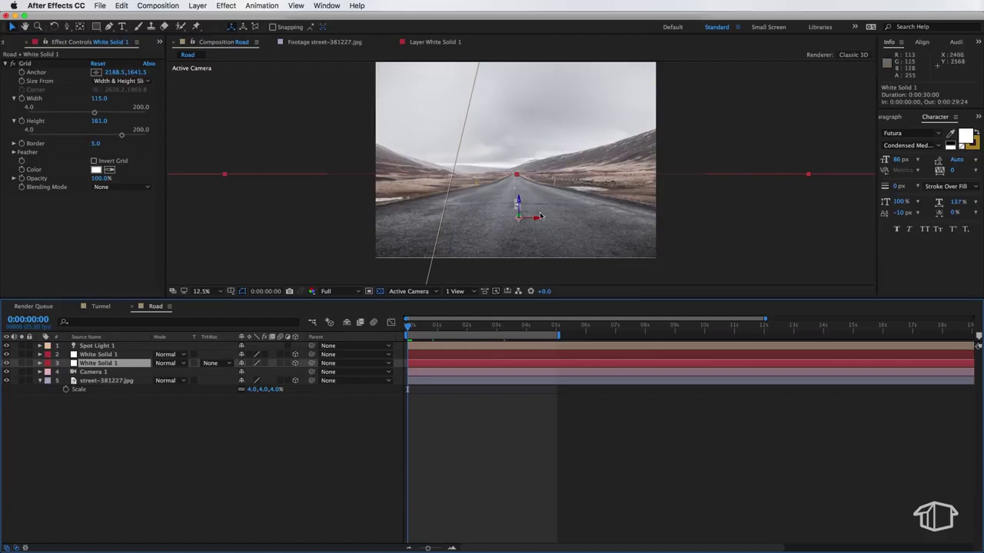
Step: Preview the Road composition from its start, and stop the playback
click(482, 462)
key(space)
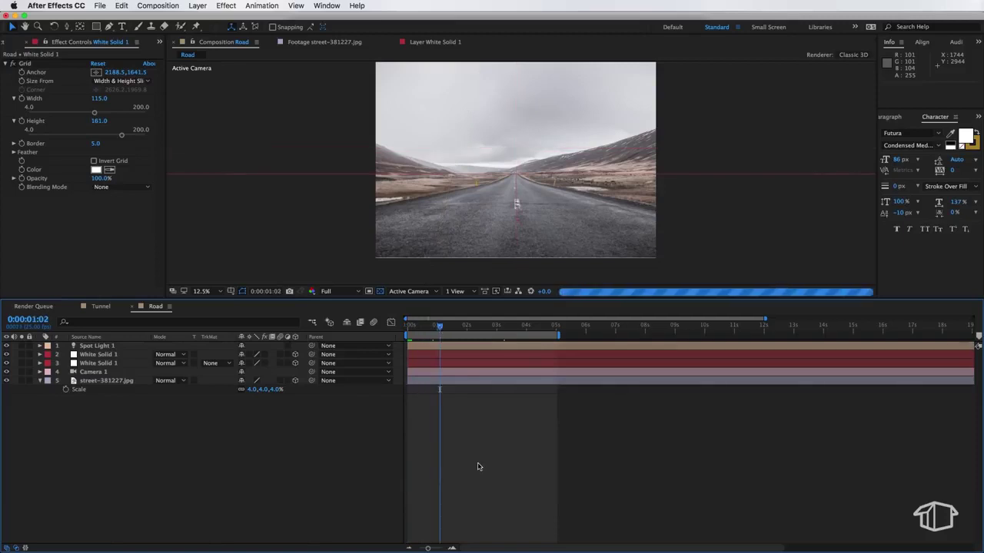
key(space)
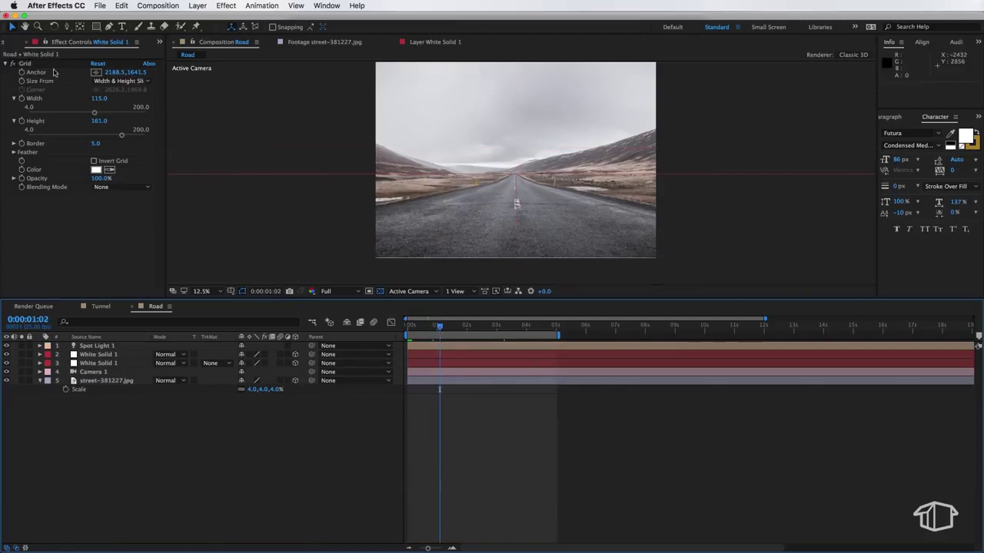